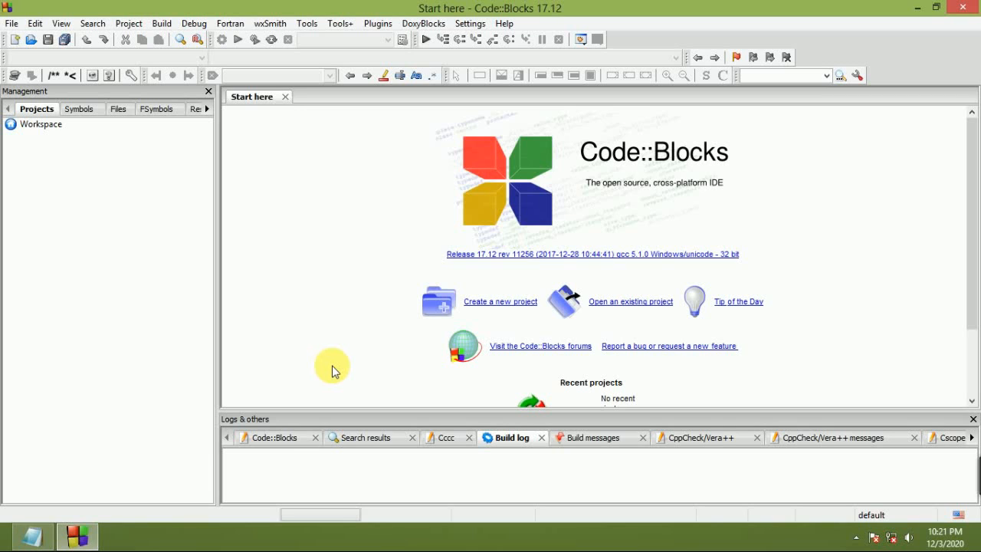
Start a new project and choose the Win32 GUI project template.
click(446, 305)
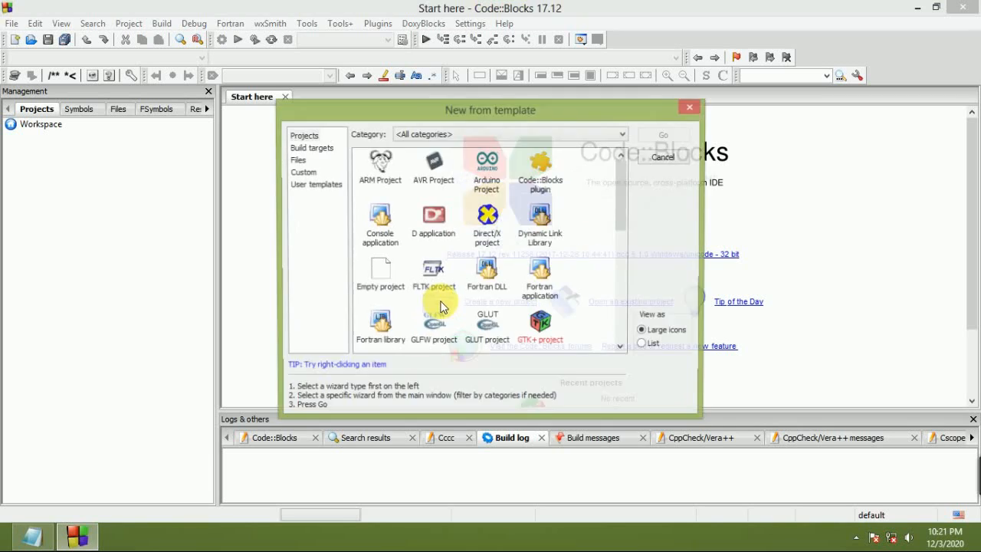
drag(624, 193, 624, 307)
click(483, 330)
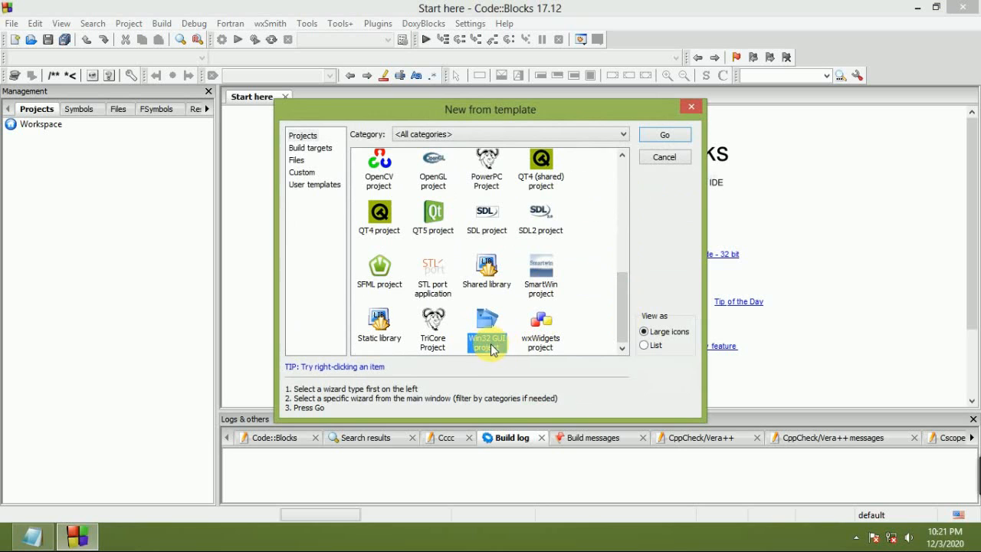
Run the Win32 GUI wizard keeping the frame-based project type.
click(664, 135)
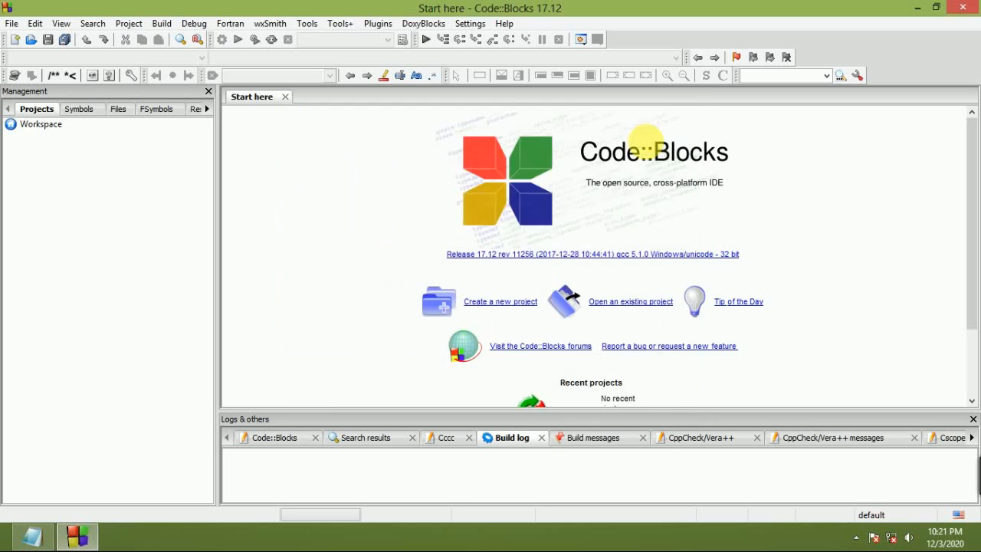
click(577, 395)
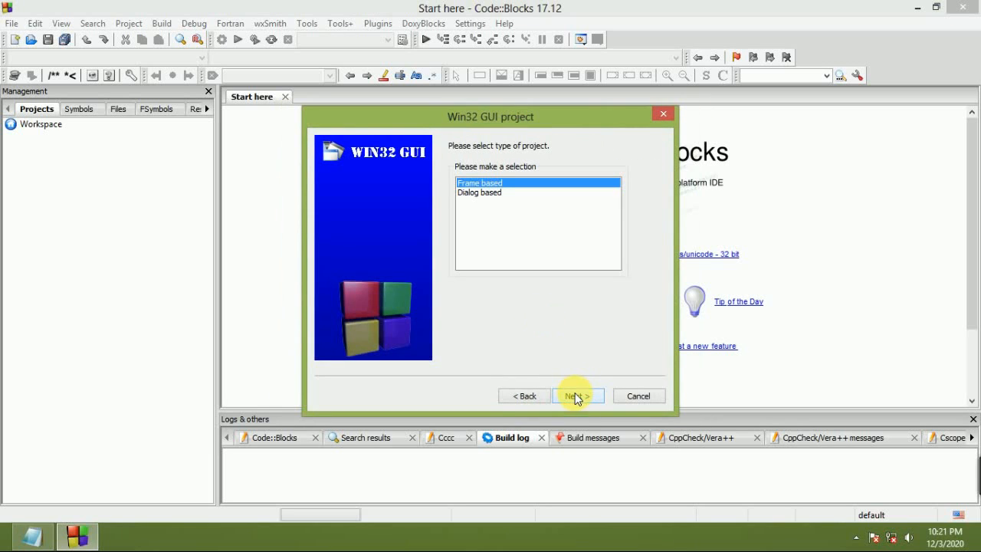
click(577, 396)
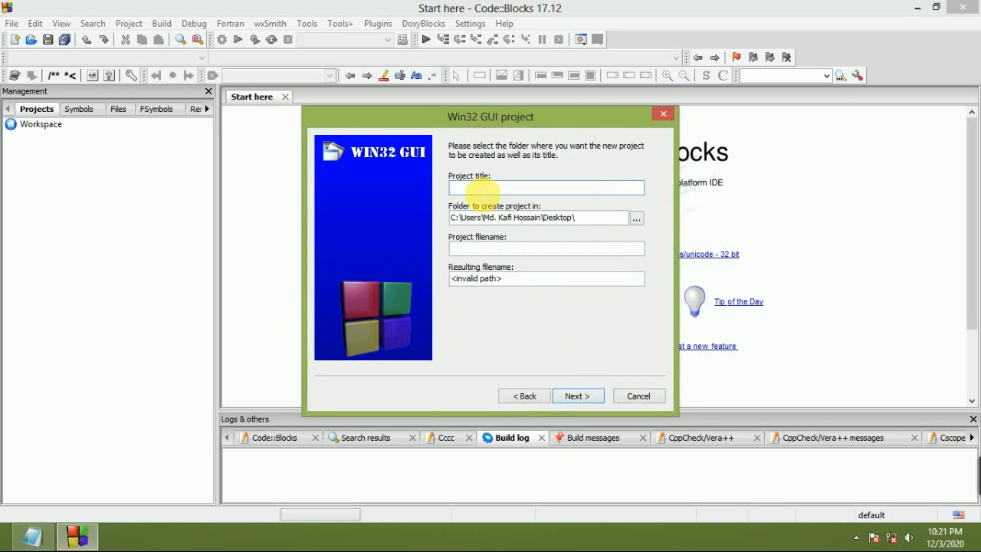
text(Set)
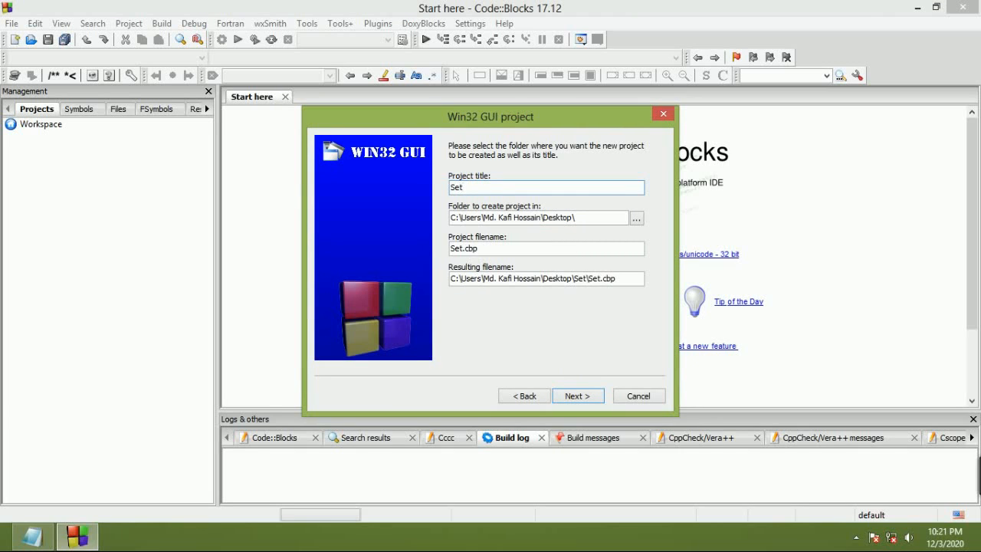
text(Icon)
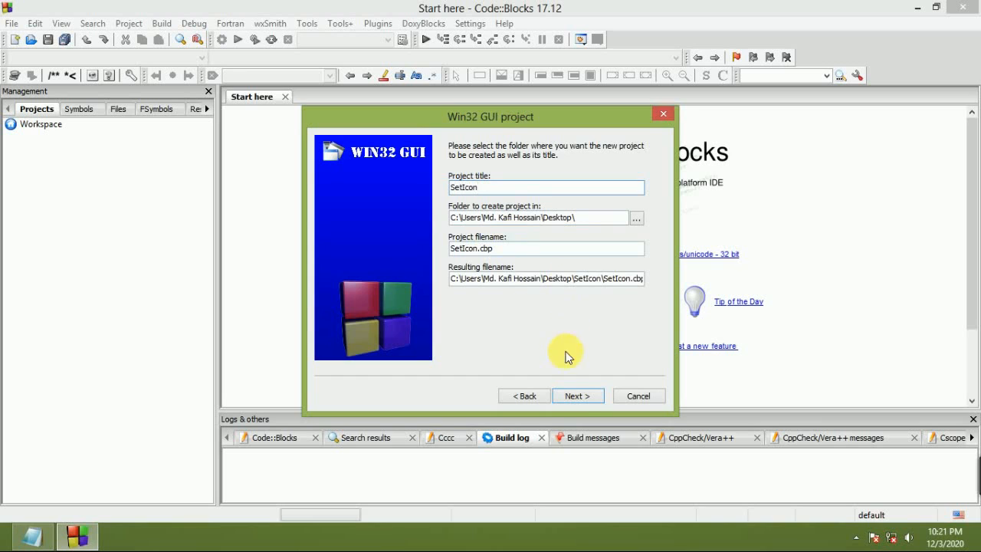
Title the project SetIcon on the Desktop and finish with GNU GCC, Release only.
click(577, 396)
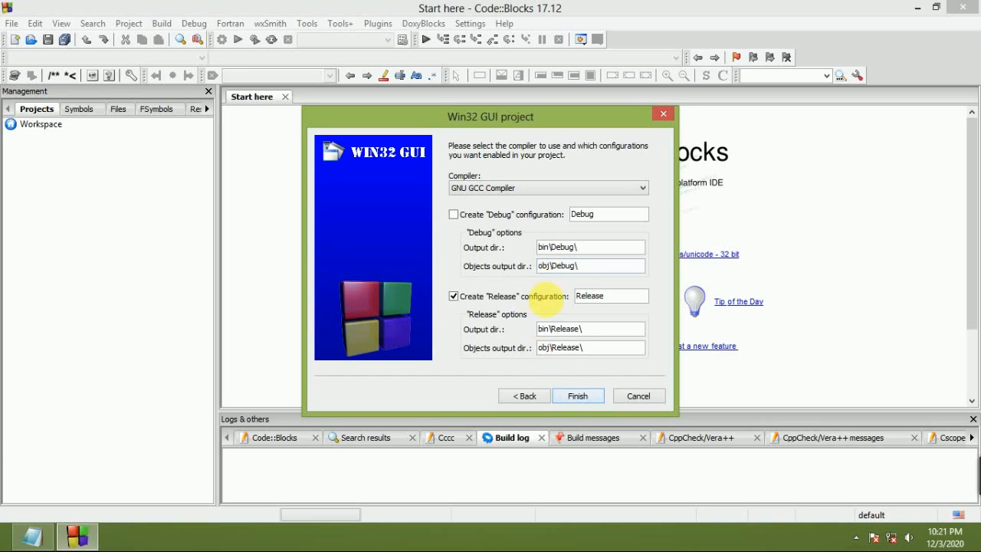
click(528, 396)
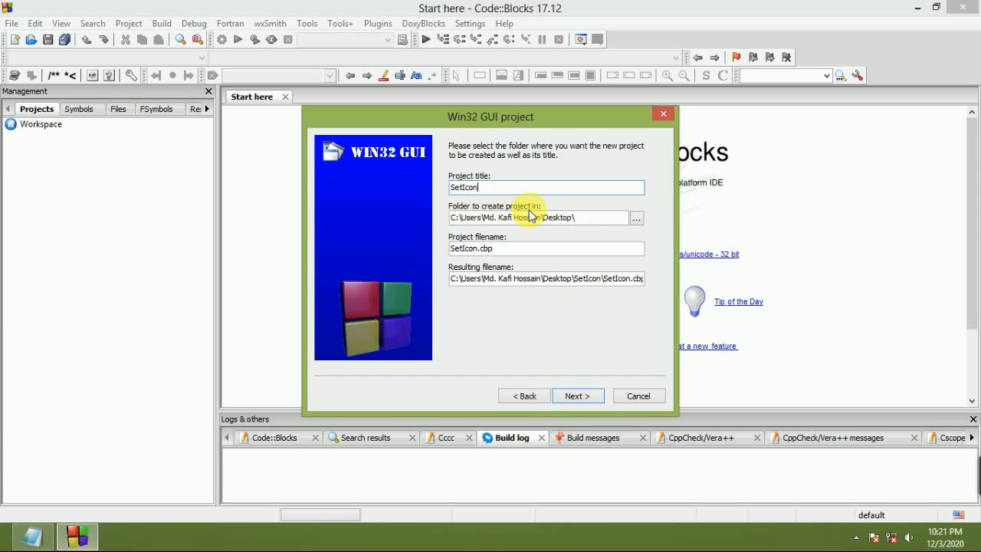
click(589, 222)
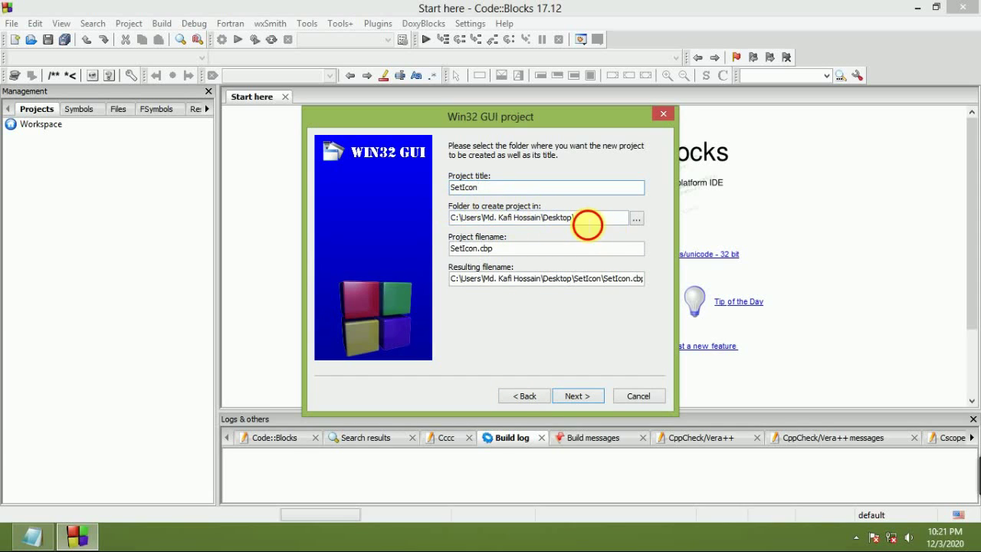
click(579, 396)
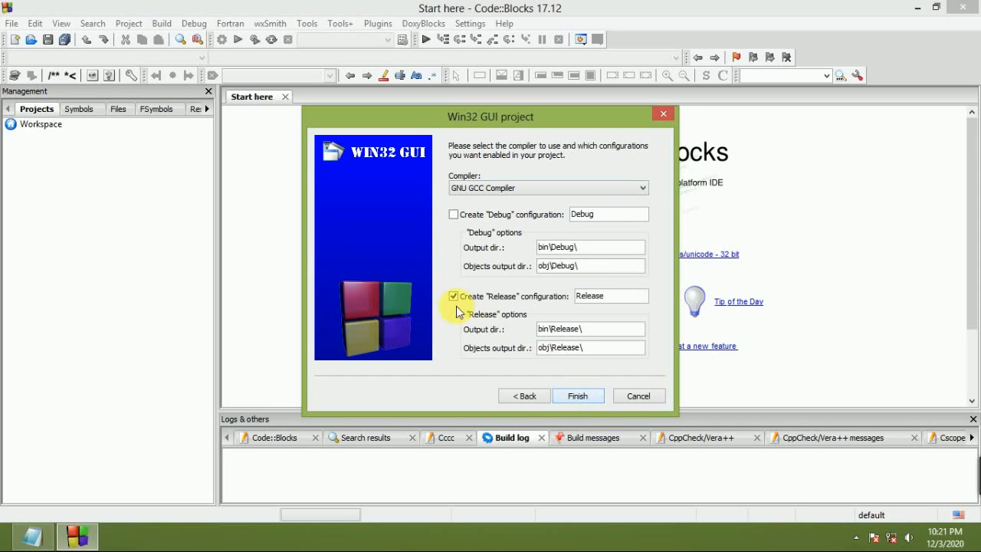
click(574, 397)
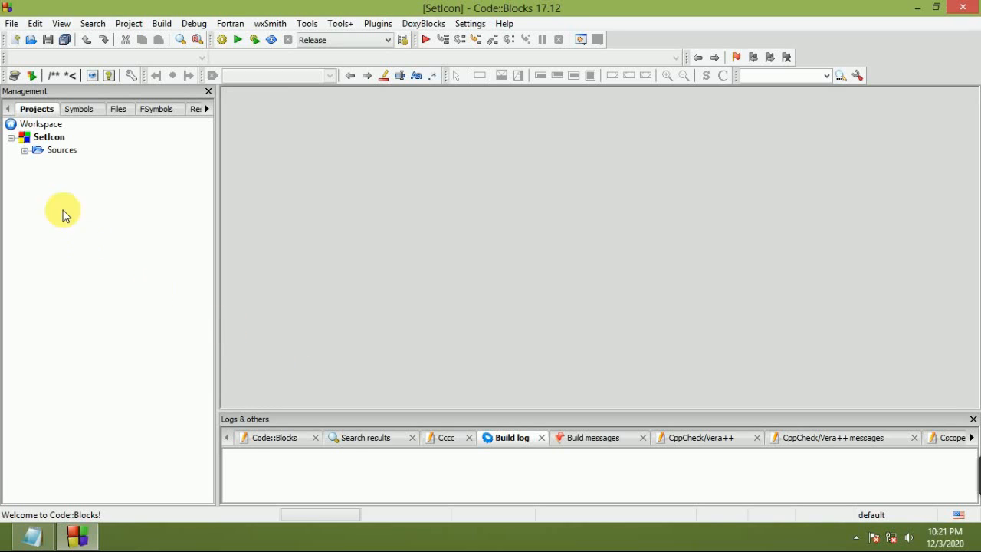
Open main.cpp from the project's Sources folder.
click(24, 150)
click(64, 163)
double_click(64, 163)
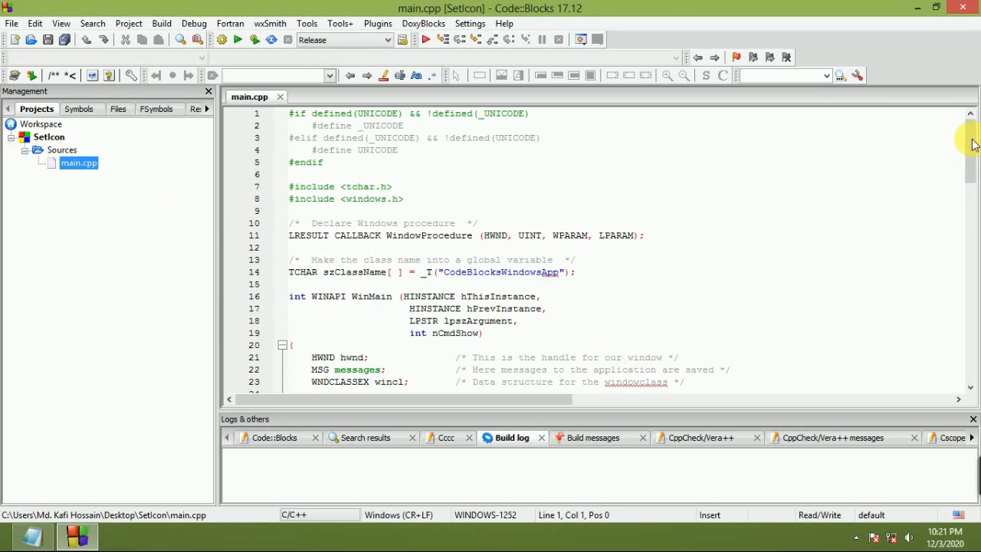
drag(969, 150, 970, 249)
Select the default window title string on line 50 for replacement.
click(569, 272)
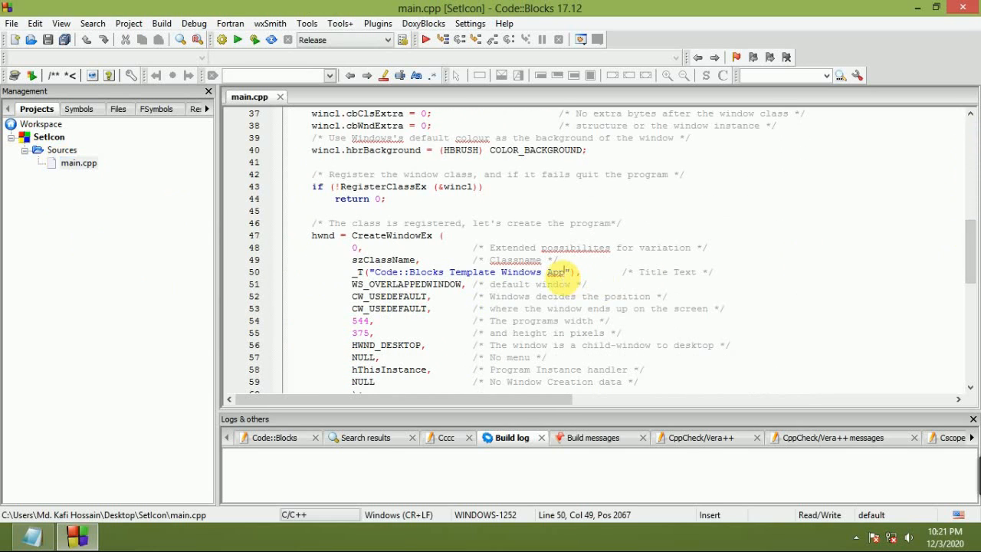
drag(569, 272, 376, 272)
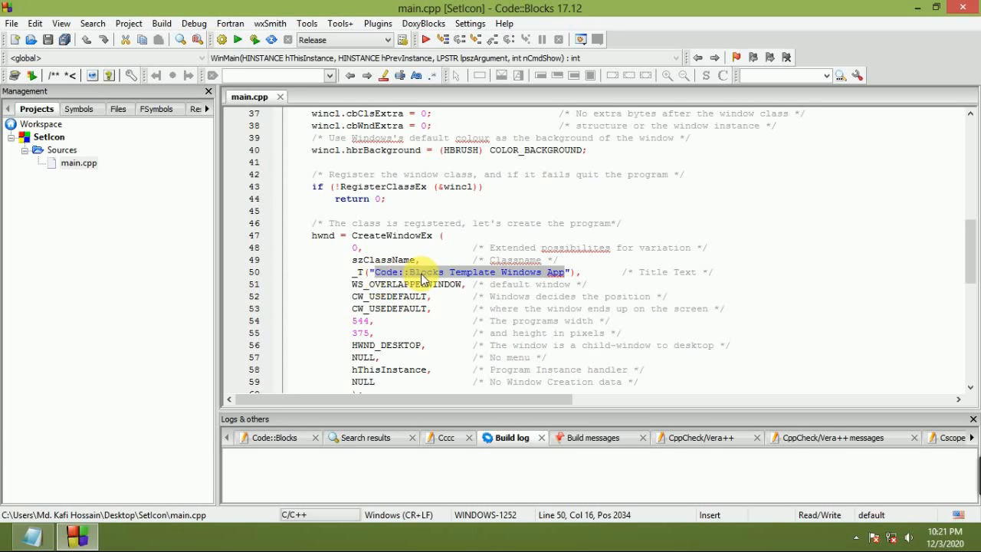
text(How )
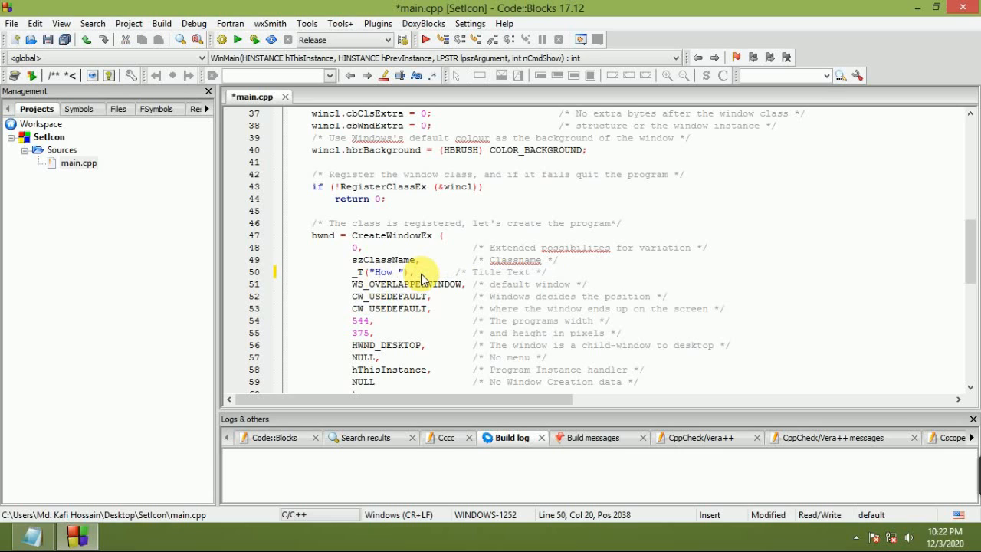
text(to set)
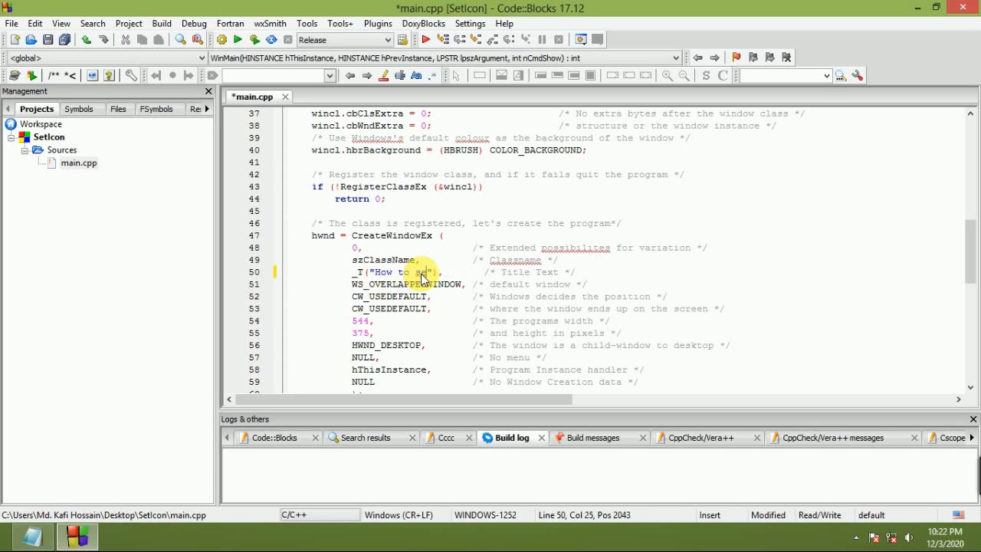
text( icon)
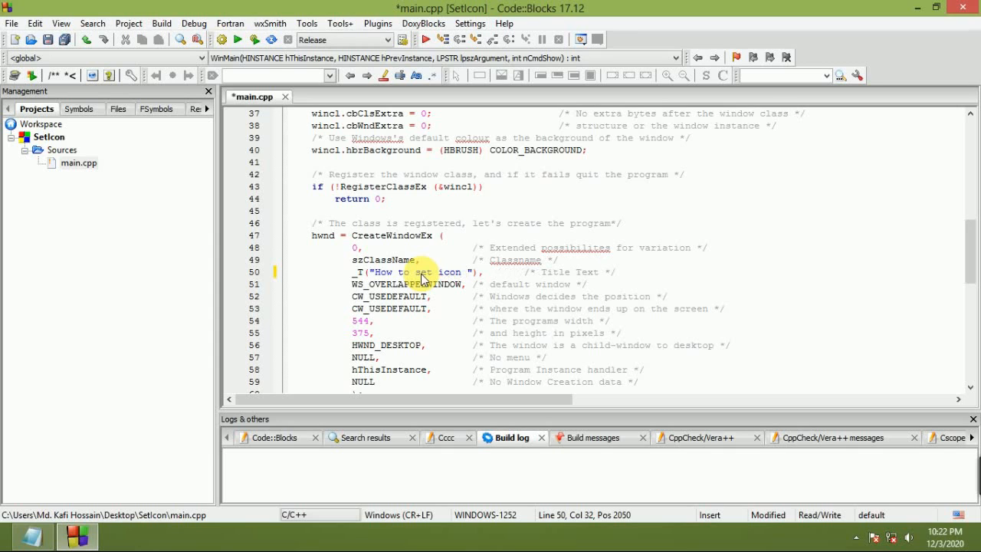
text( By)
text( progra)
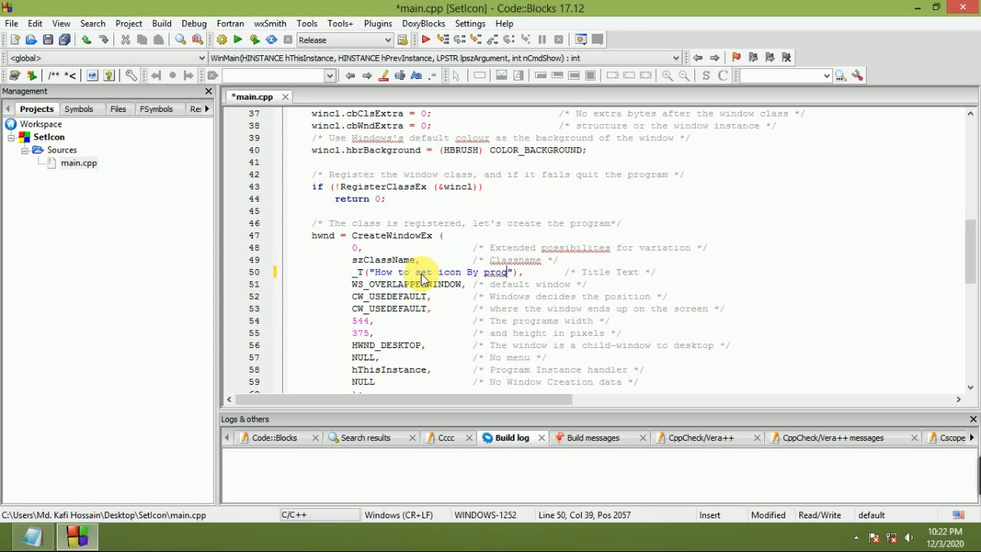
text(mming)
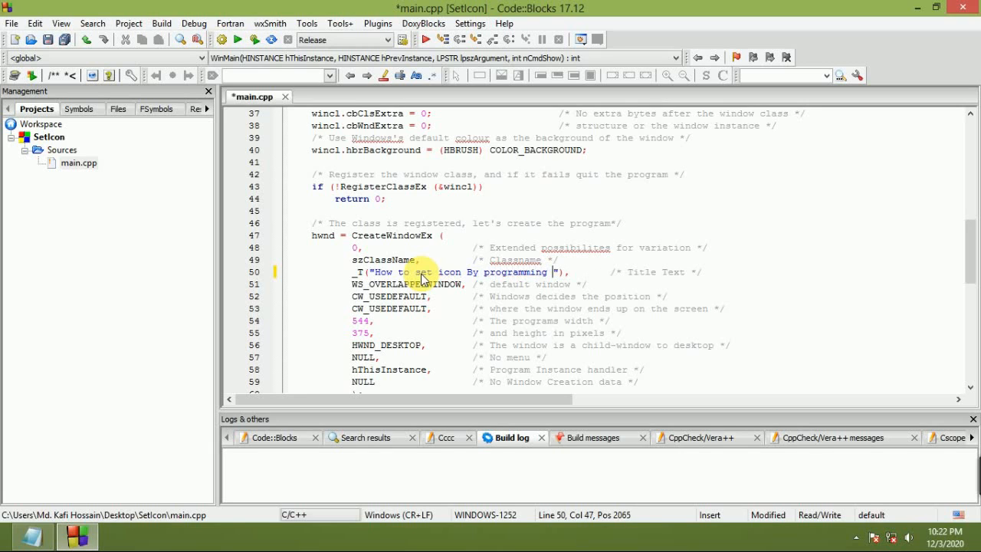
Finish the title "How to set icon By programmingABC" and save main.cpp.
key(BackSpace)
text(ABC)
click(534, 333)
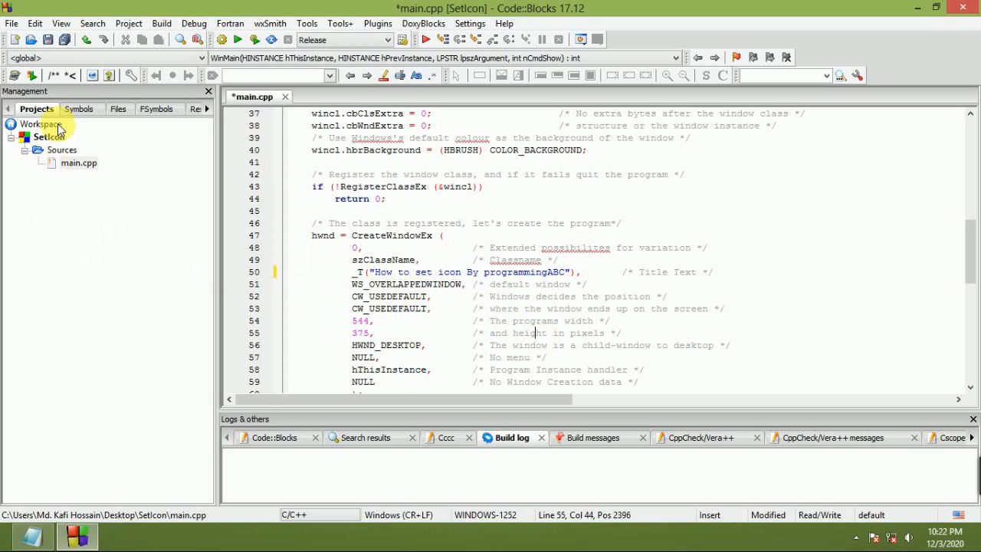
click(47, 40)
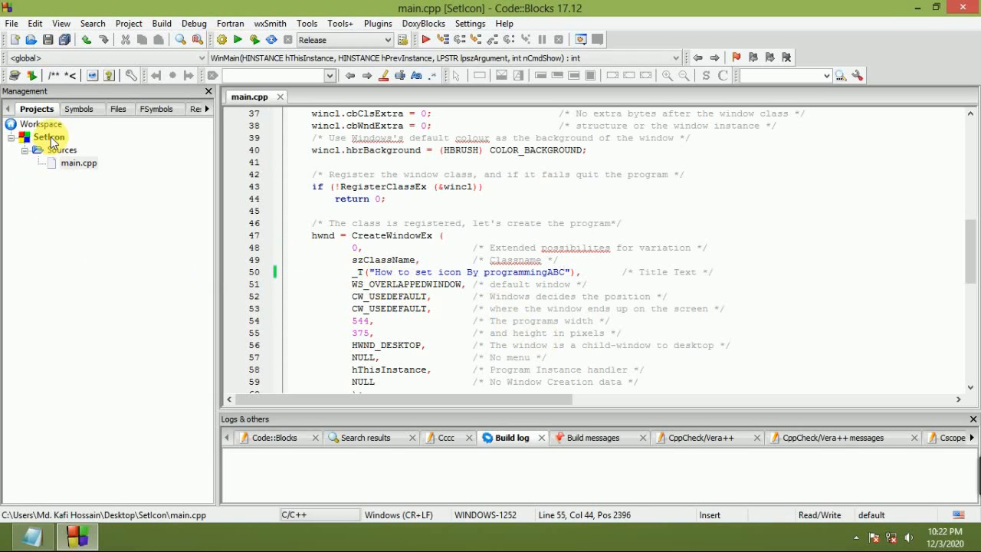
Create a new empty file in the SetIcon project and save it as resource.h.
click(16, 40)
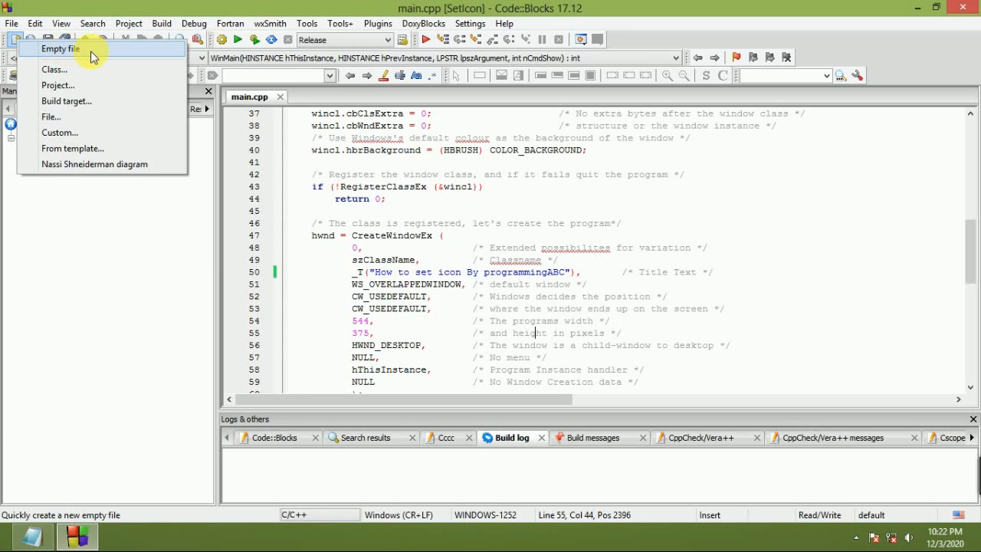
click(61, 49)
click(552, 317)
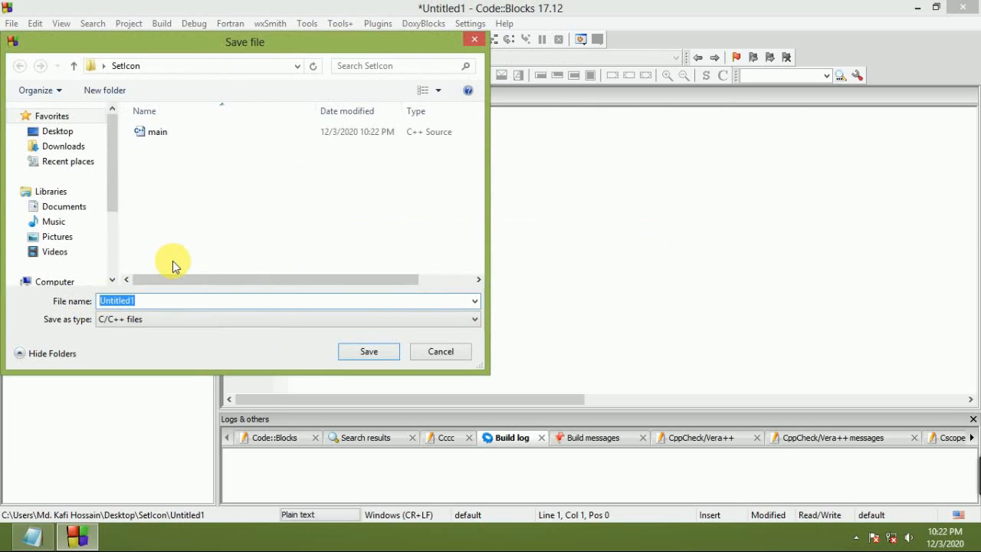
text(rce.)
text(h)
click(366, 351)
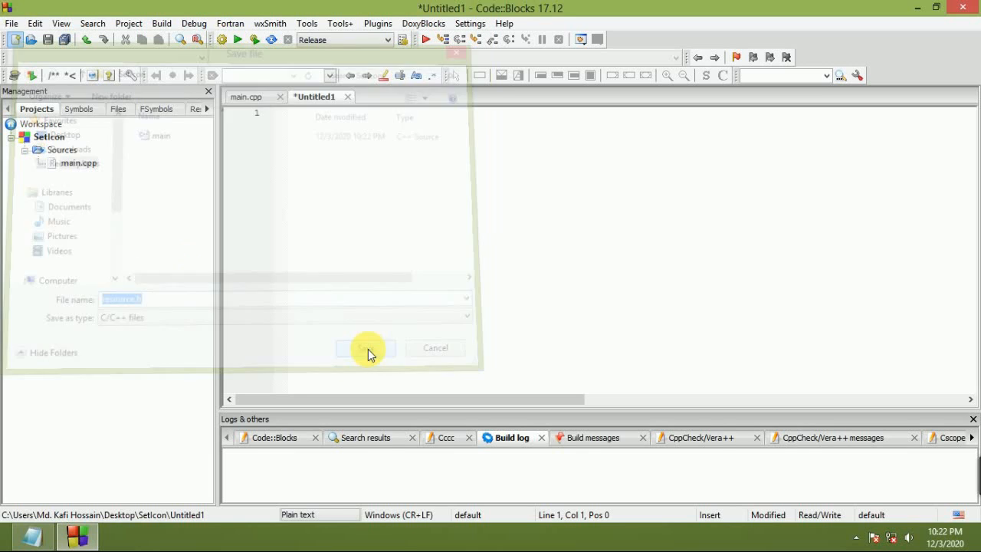
Open resource.h from the project's Headers group.
click(25, 175)
click(63, 190)
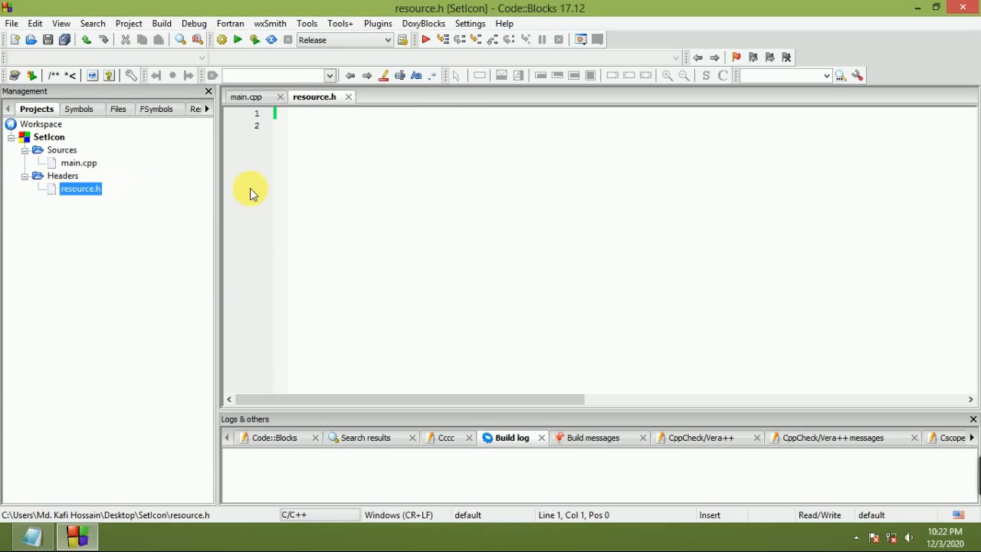
Write #define IDI_ICON 101 in resource.h and save it.
click(295, 121)
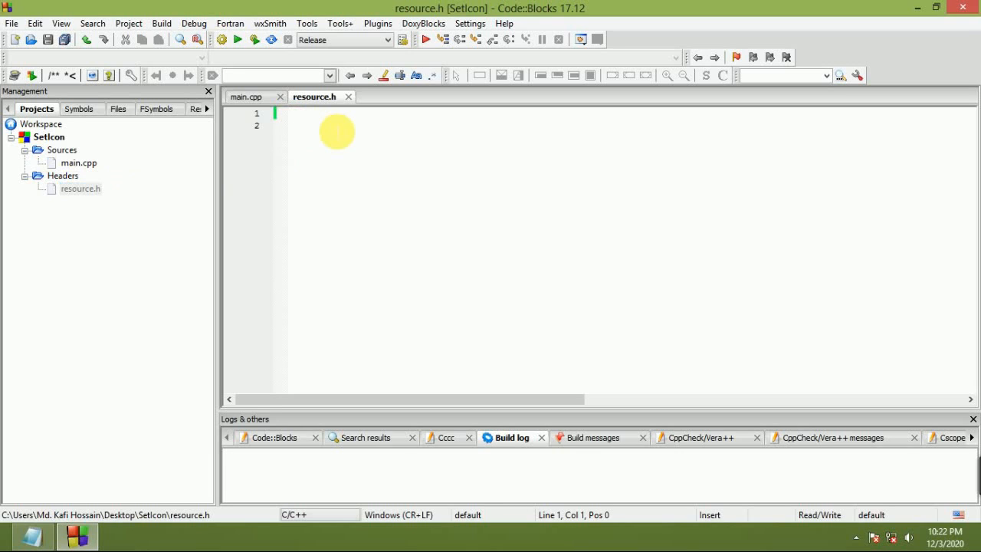
text(#)
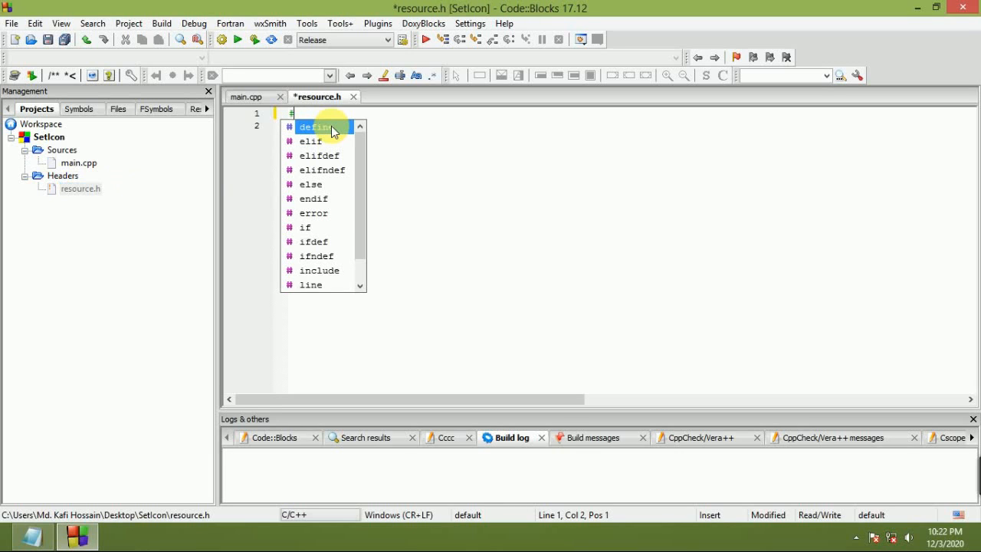
text(De)
click(471, 113)
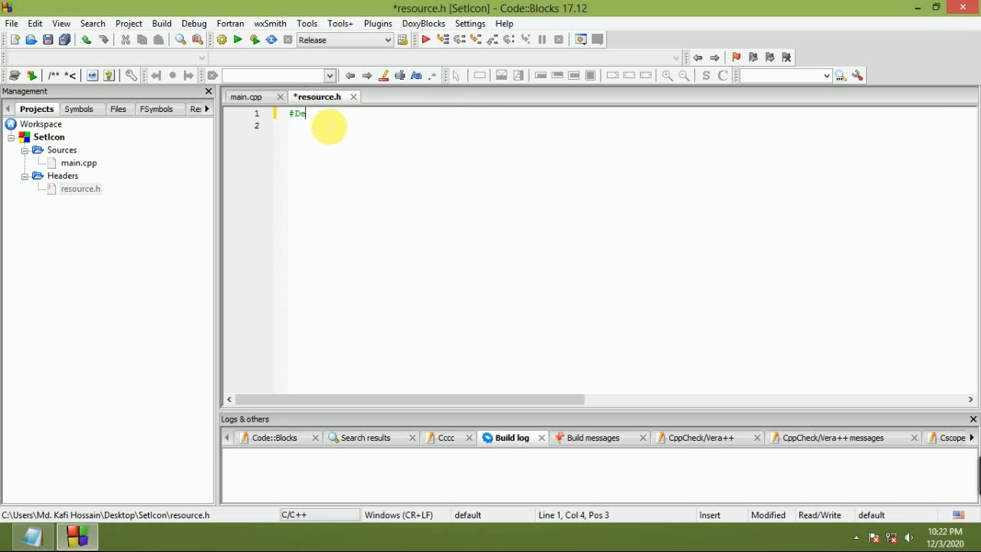
key(BackSpace)
key(BackSpace)
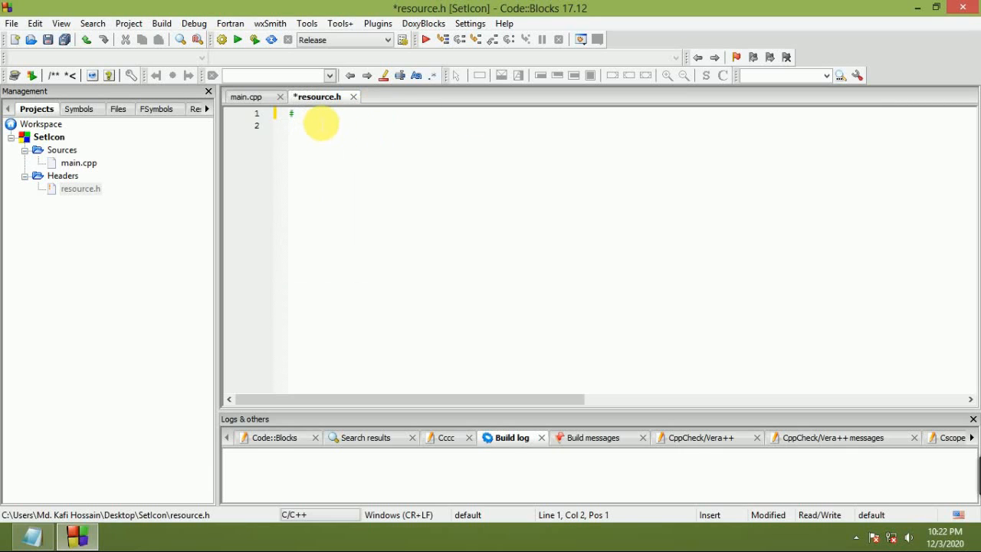
text(def)
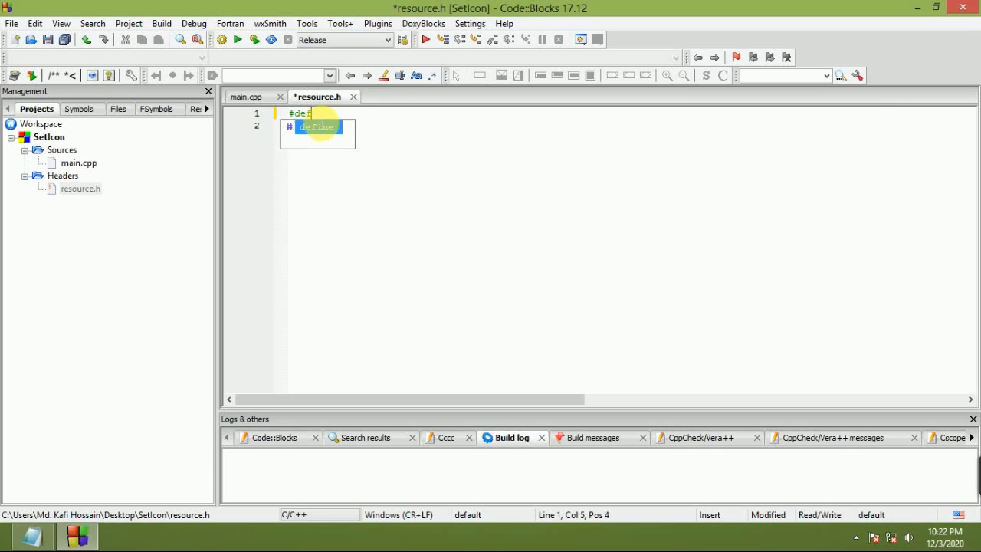
text(i)
key(Return)
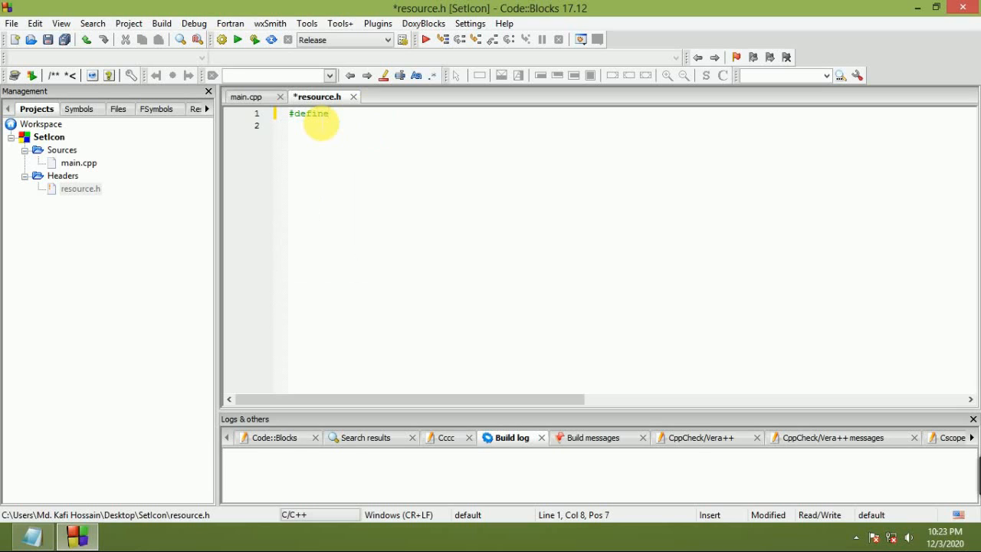
text(IDE)
key(BackSpace)
text(I)
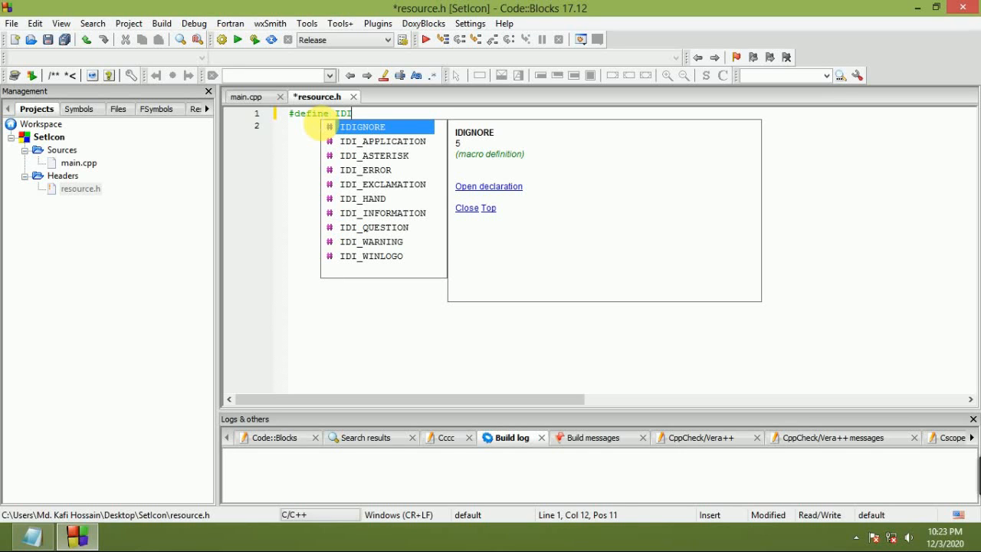
text(_)
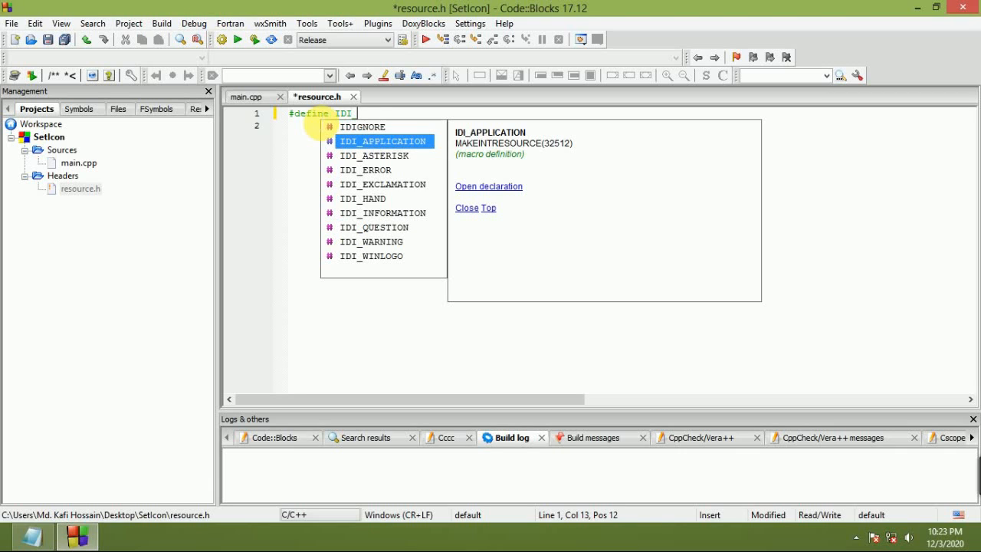
text(I)
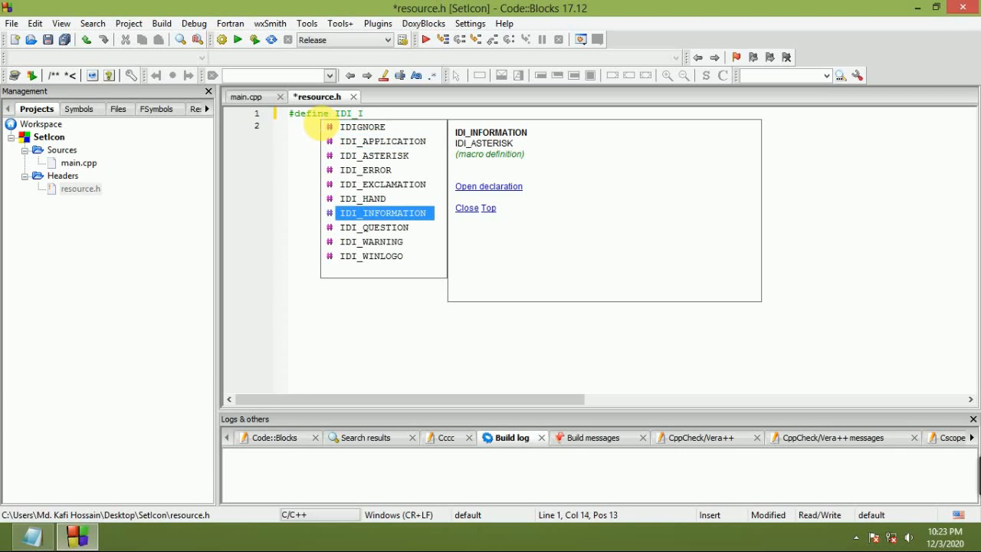
text(CO)
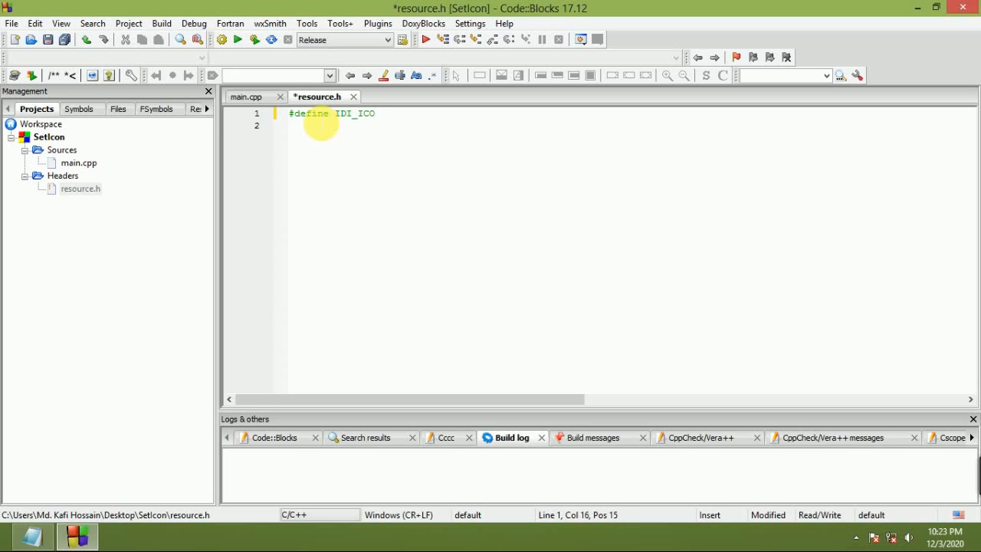
text(N)
text( 101)
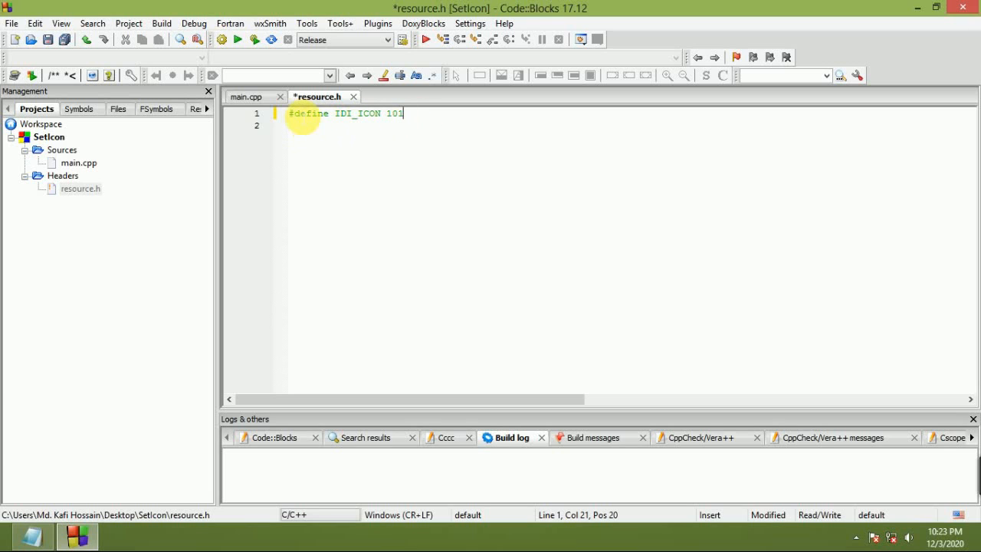
click(48, 40)
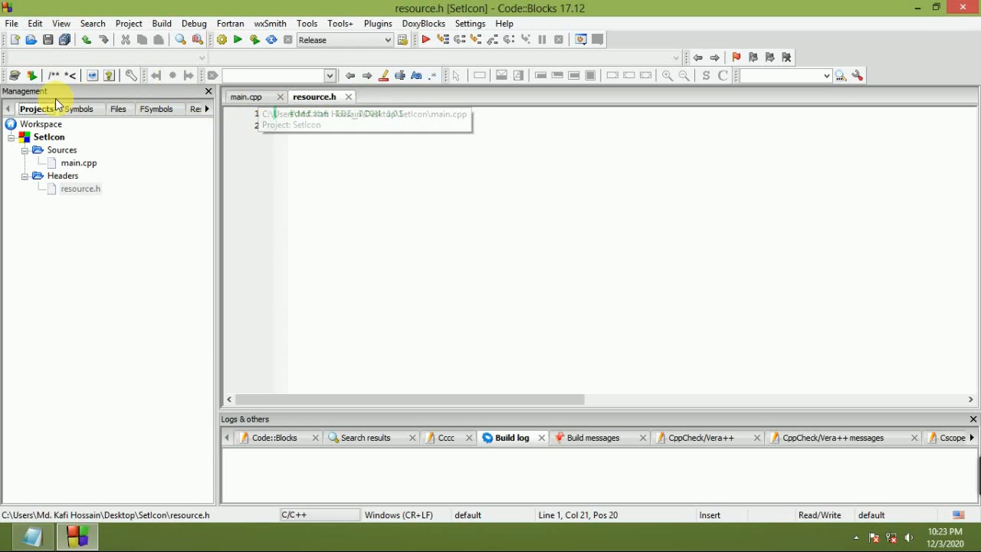
Create a new empty file added to the project and save it as resource.rc.
click(17, 42)
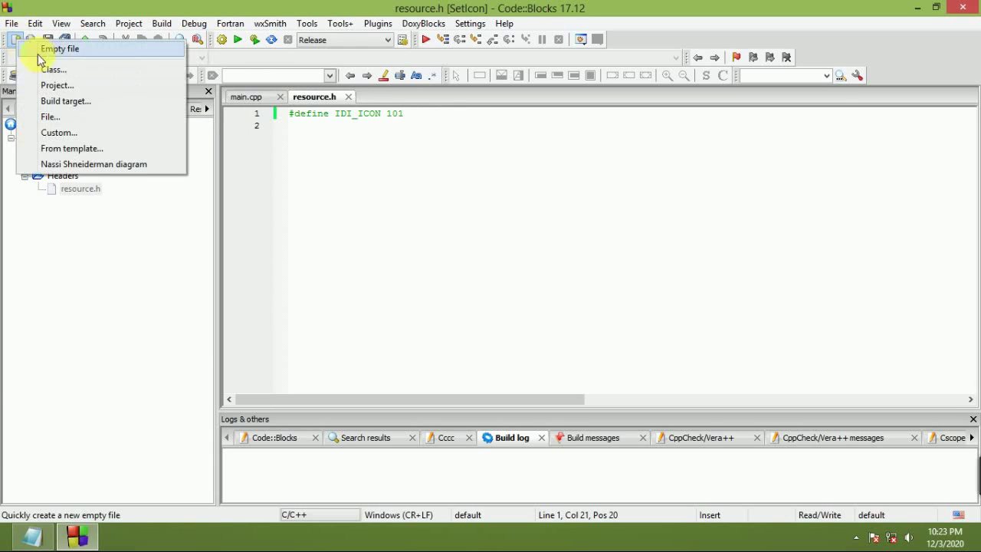
click(76, 50)
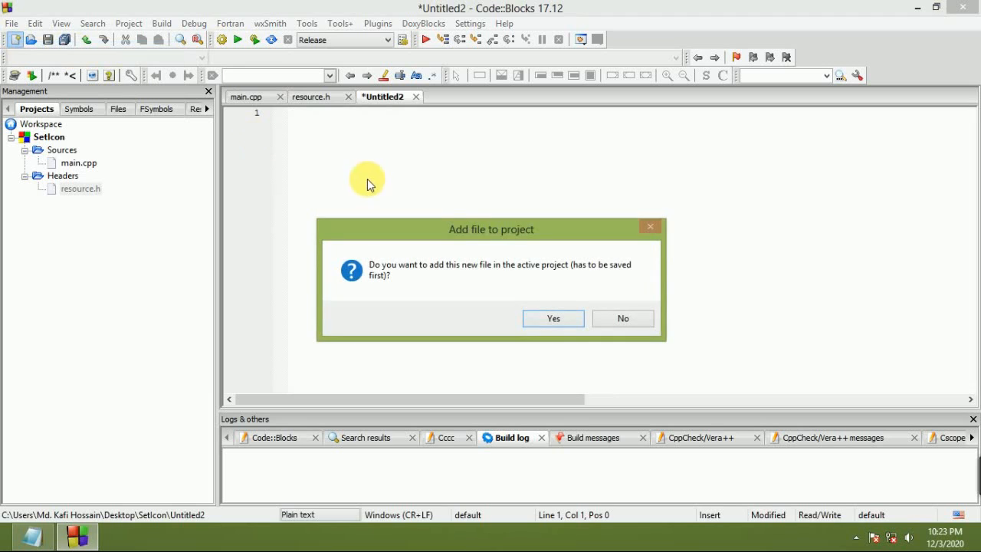
click(553, 318)
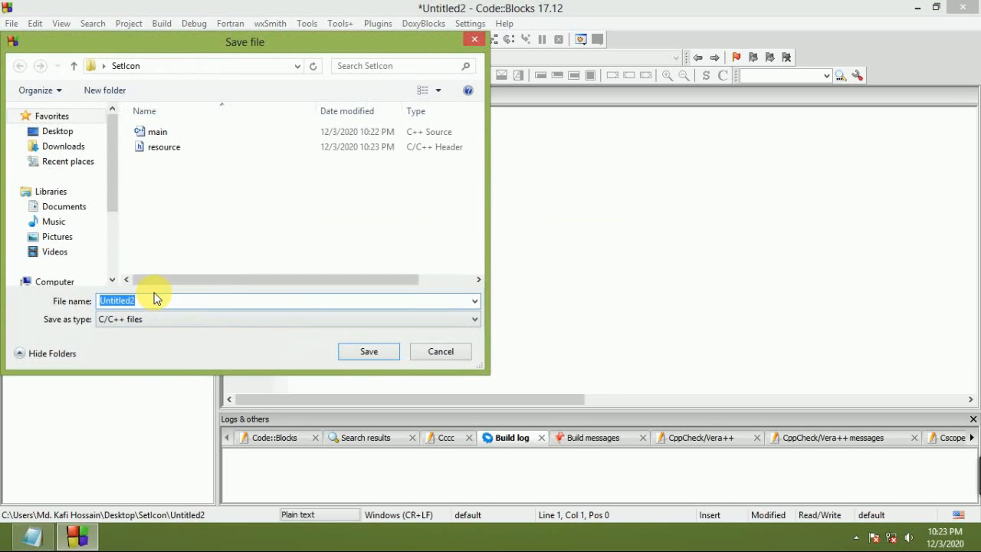
text(resource)
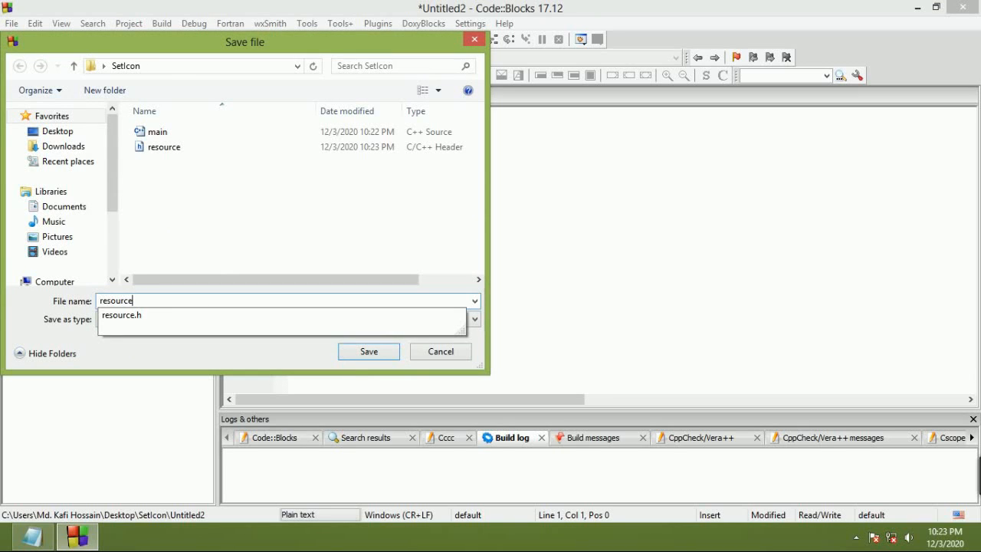
text(re)
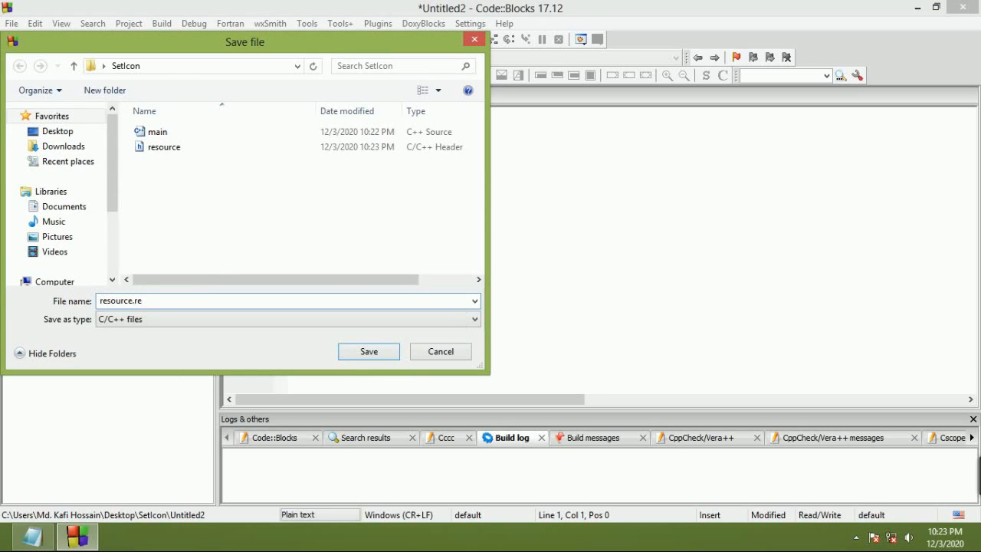
text(c)
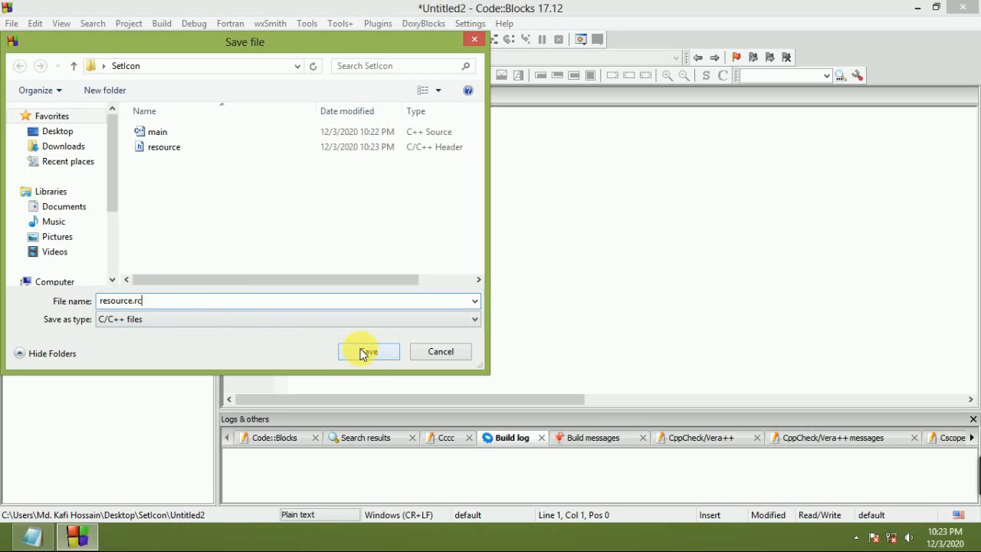
click(368, 351)
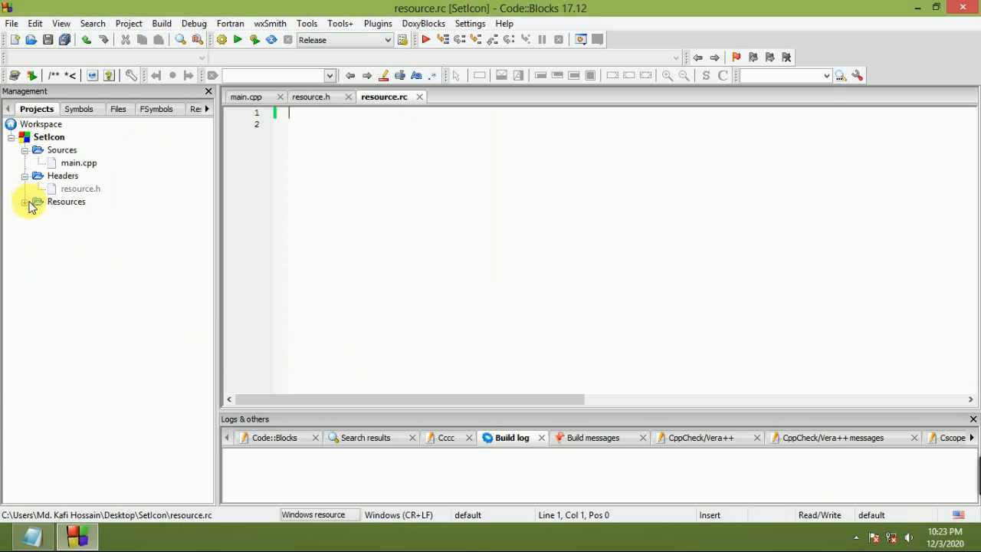
Open resource.rc and add an #include "resource.h" line.
click(26, 202)
click(80, 214)
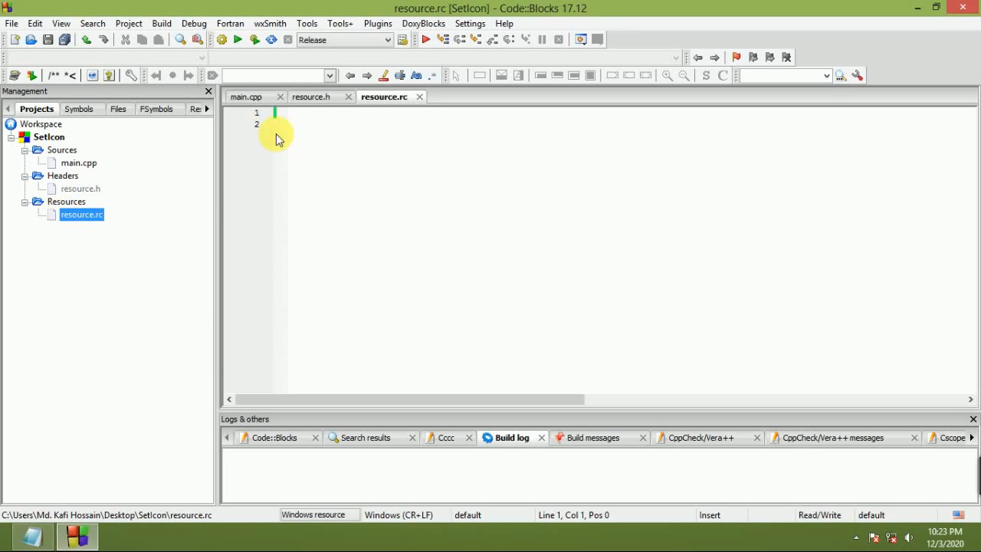
click(299, 121)
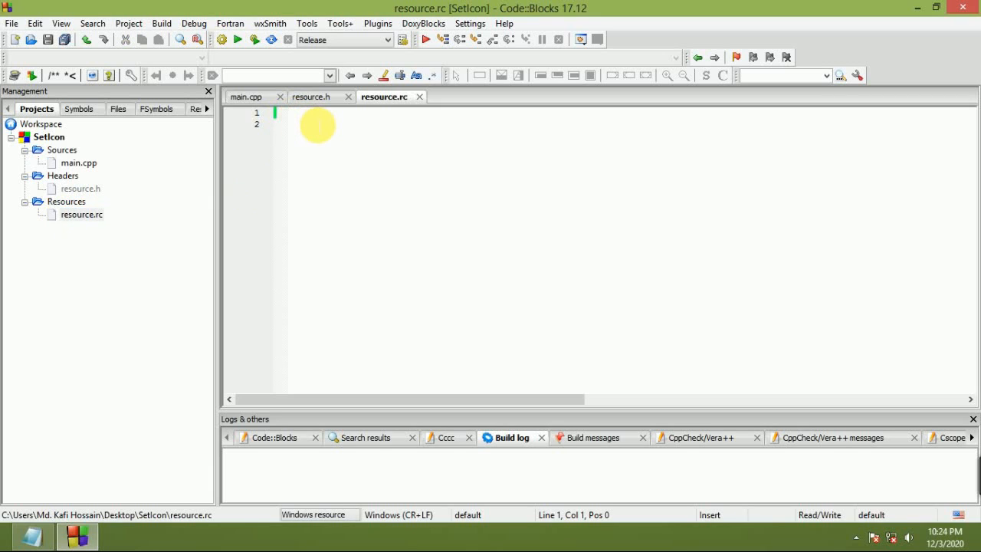
text(#in)
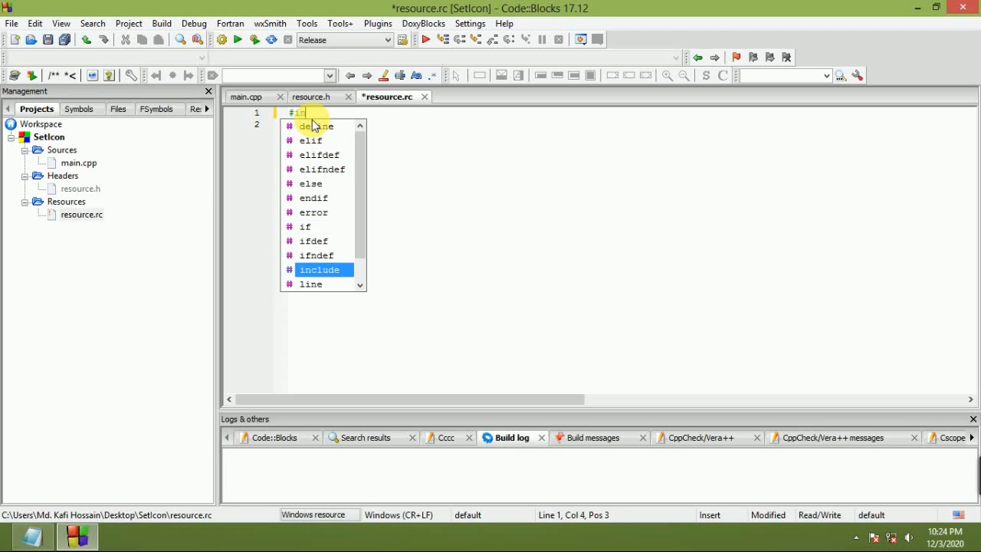
key(Return)
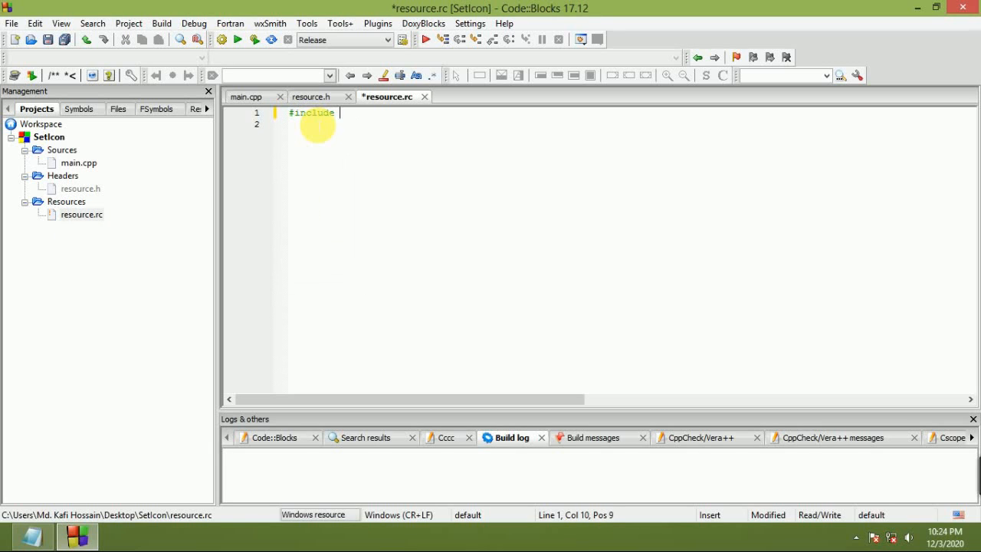
text("re)
text(h)
Start a second line declaring IDI_ICON ICON with an opening quote.
key(Return)
text(ID)
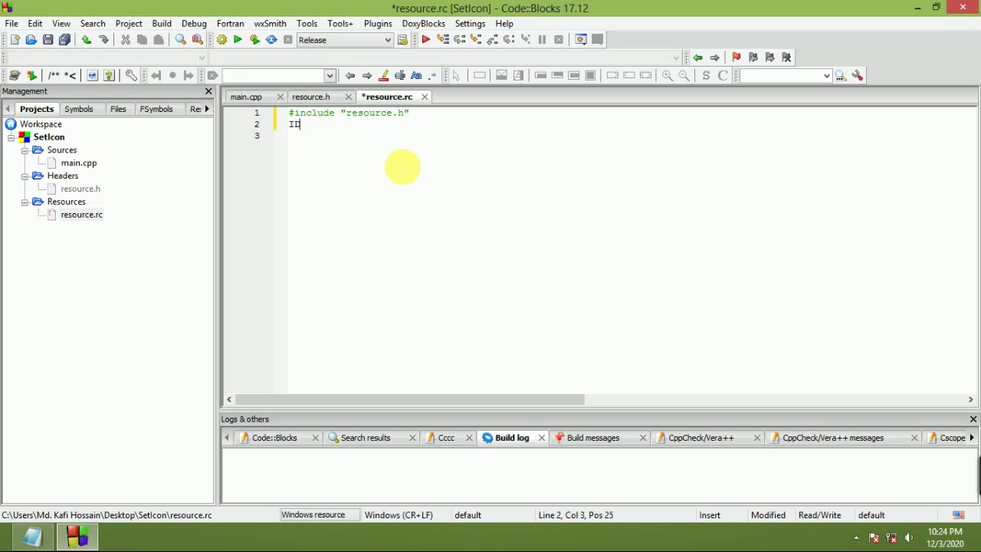
text(I)
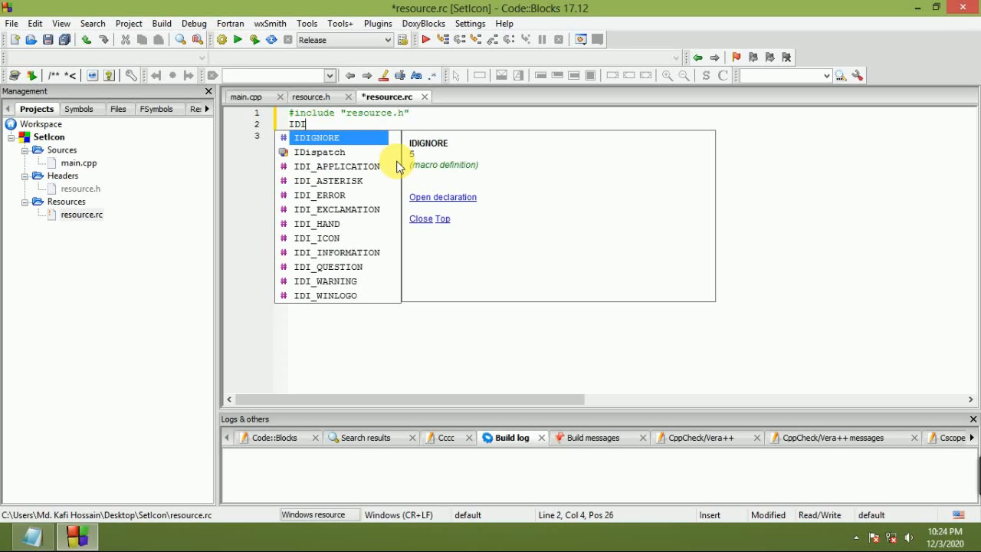
text(_)
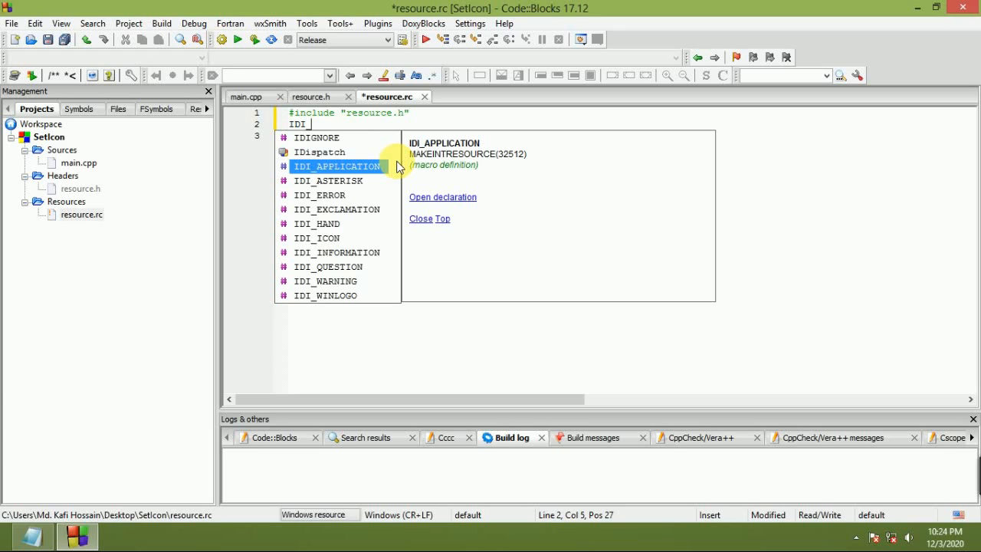
text(I)
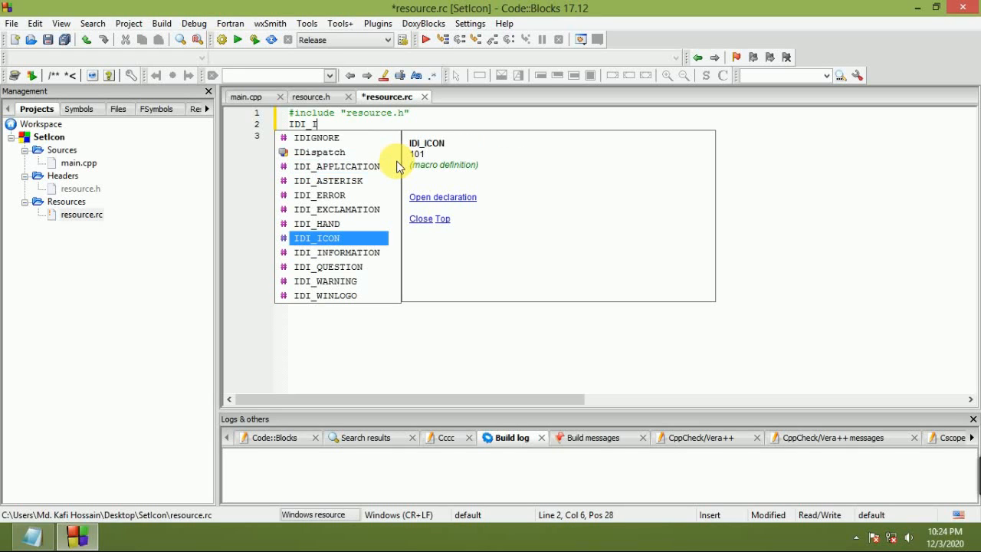
text(co)
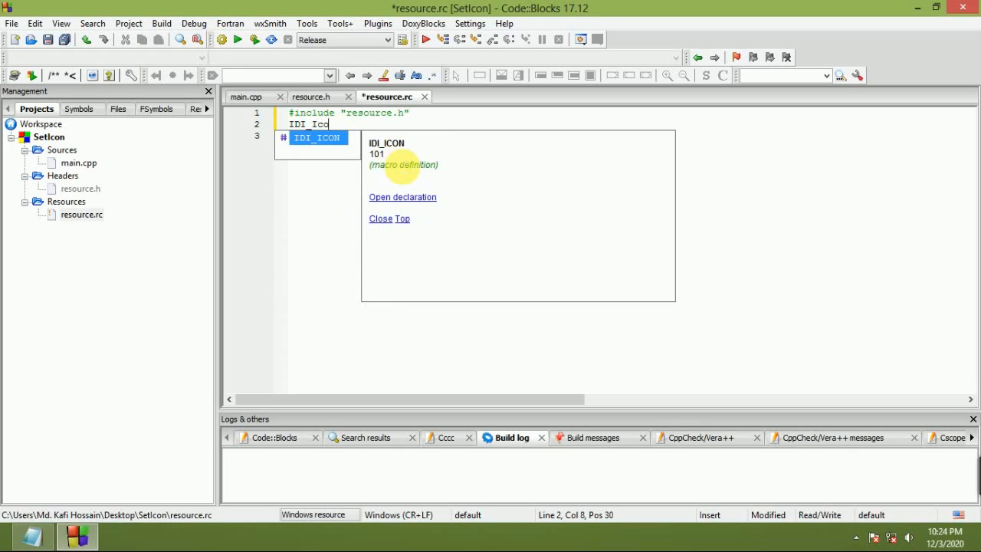
key(Tab)
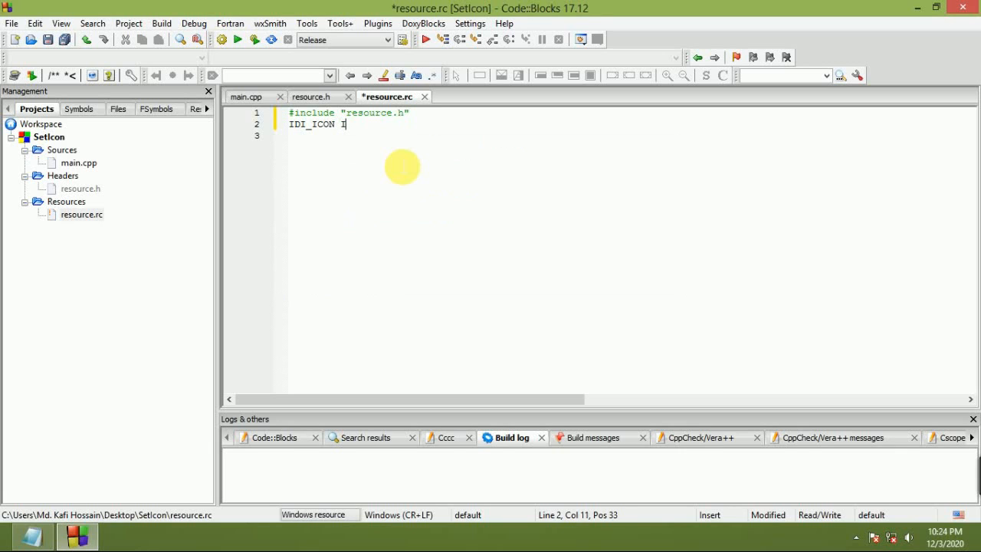
text(ON ")
On the desktop, cut the 22 icon file for moving.
click(918, 8)
click(834, 85)
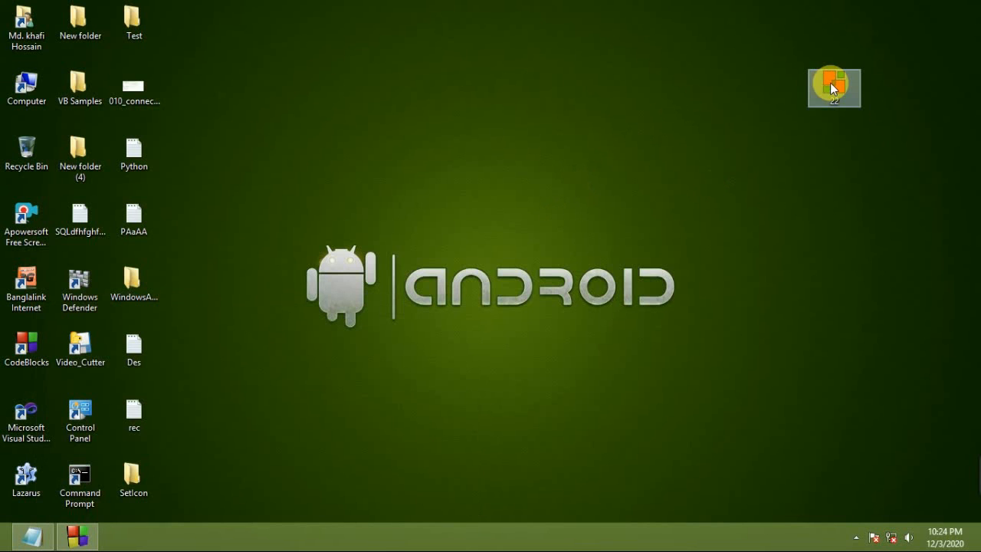
drag(834, 87, 667, 145)
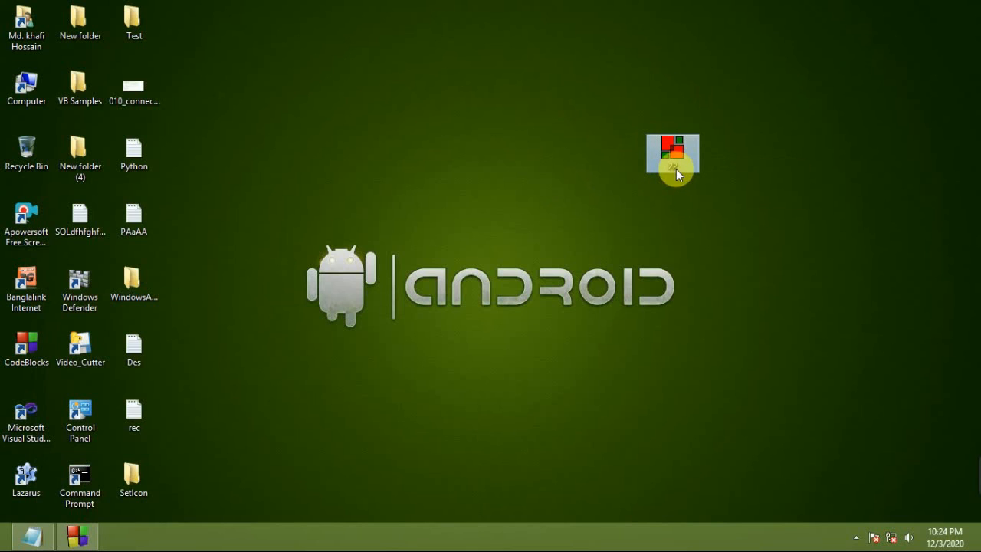
drag(675, 157, 443, 222)
right_click(445, 216)
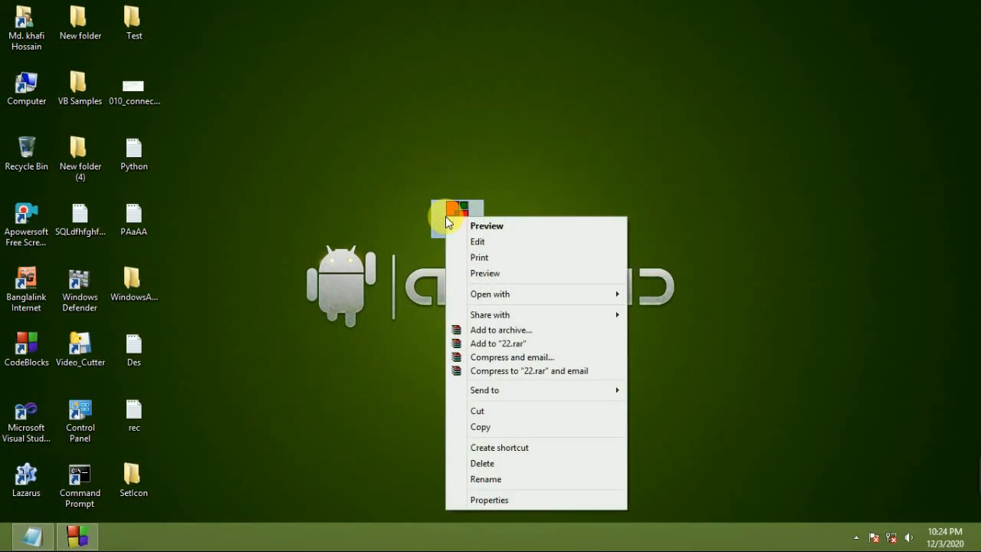
click(495, 409)
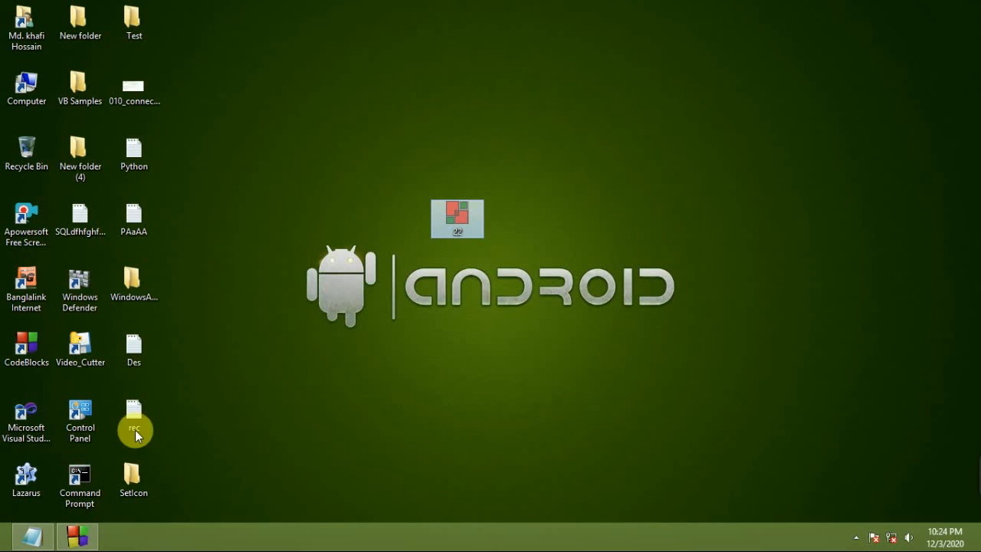
Paste the 22 icon into the SetIcon folder and close the folder window.
click(134, 479)
double_click(134, 479)
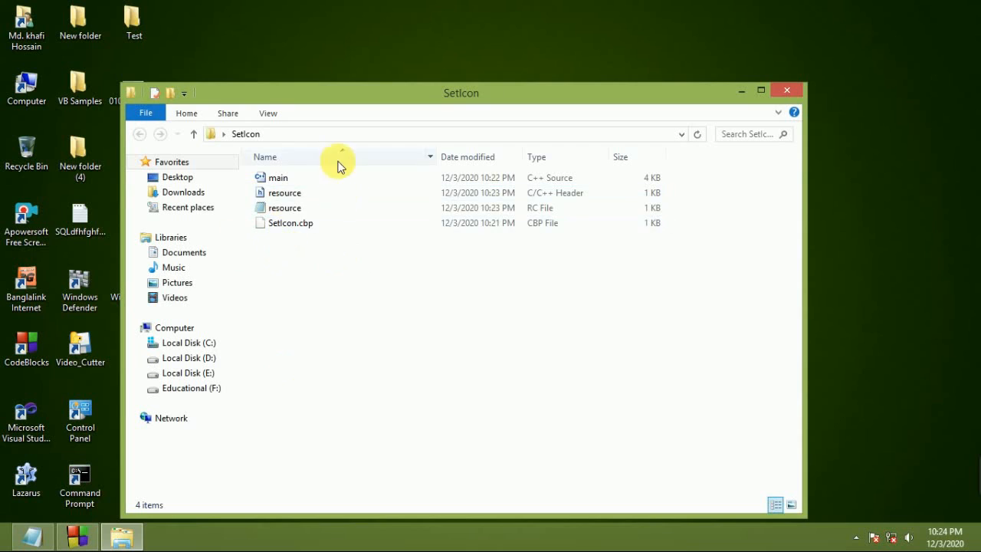
right_click(305, 262)
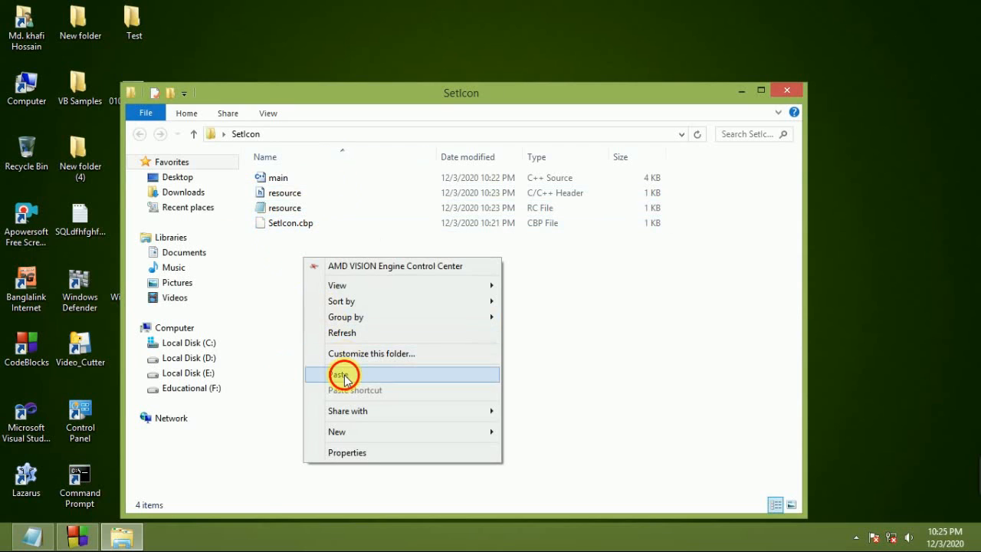
click(344, 375)
click(303, 253)
click(786, 89)
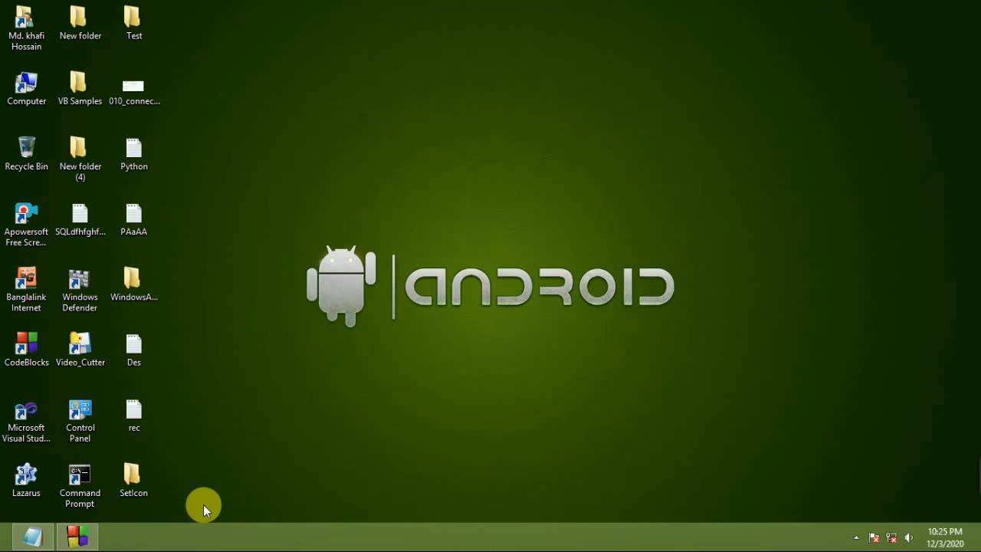
Complete the resource line to IDI_ICON ICON "22.ico" in Code::Blocks.
click(77, 537)
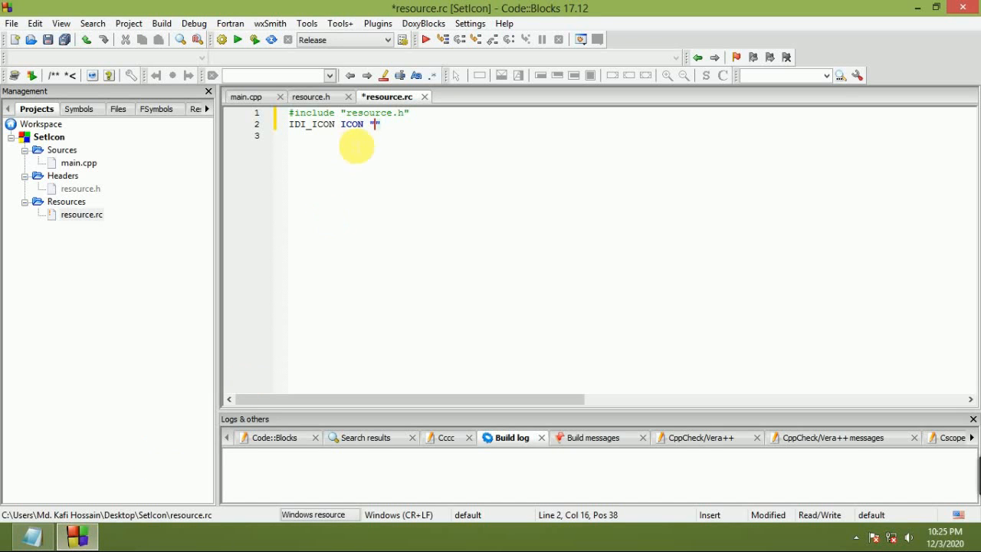
text(22.)
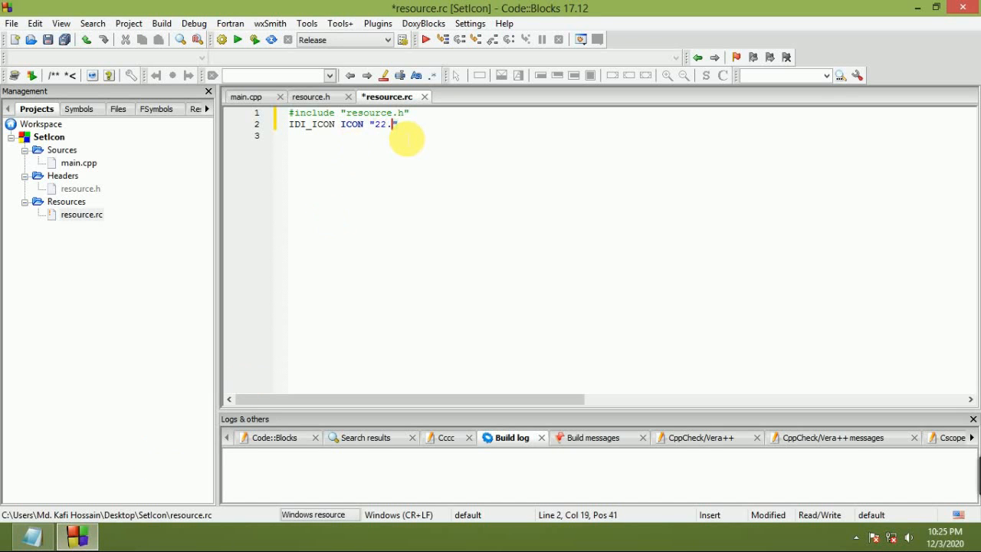
text(ico)
text(co)
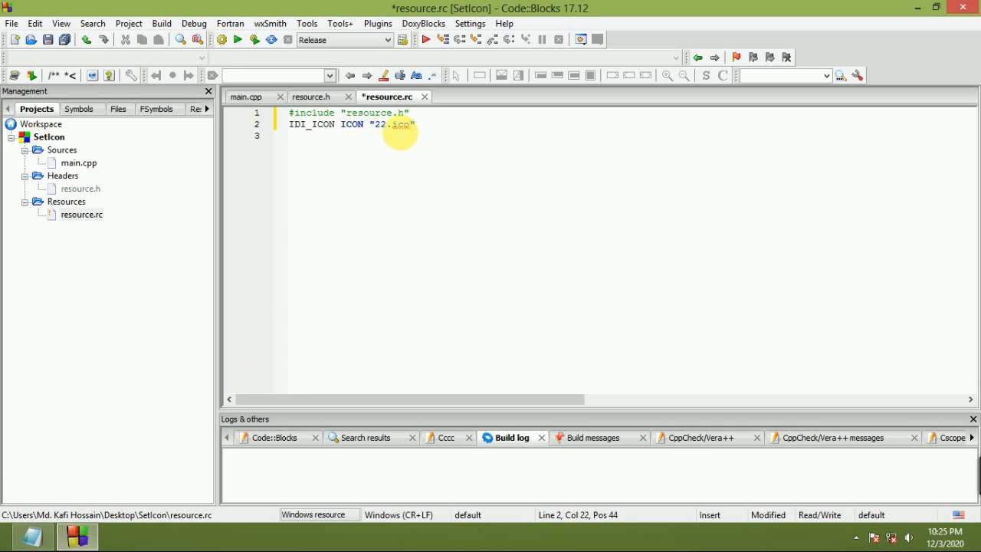
click(414, 125)
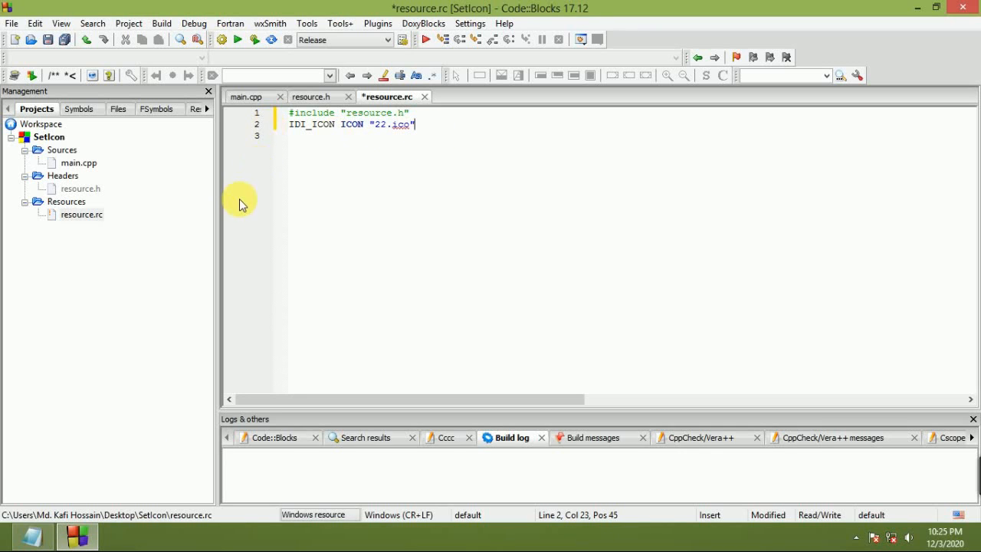
Add #include "resource.h" on line 9 of main.cpp using the autocomplete suggestions.
double_click(243, 98)
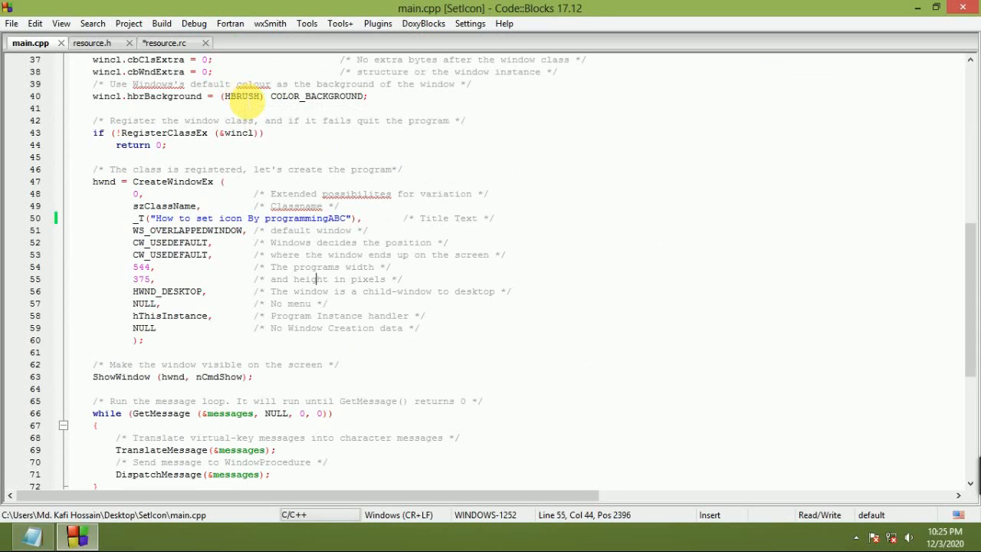
double_click(31, 42)
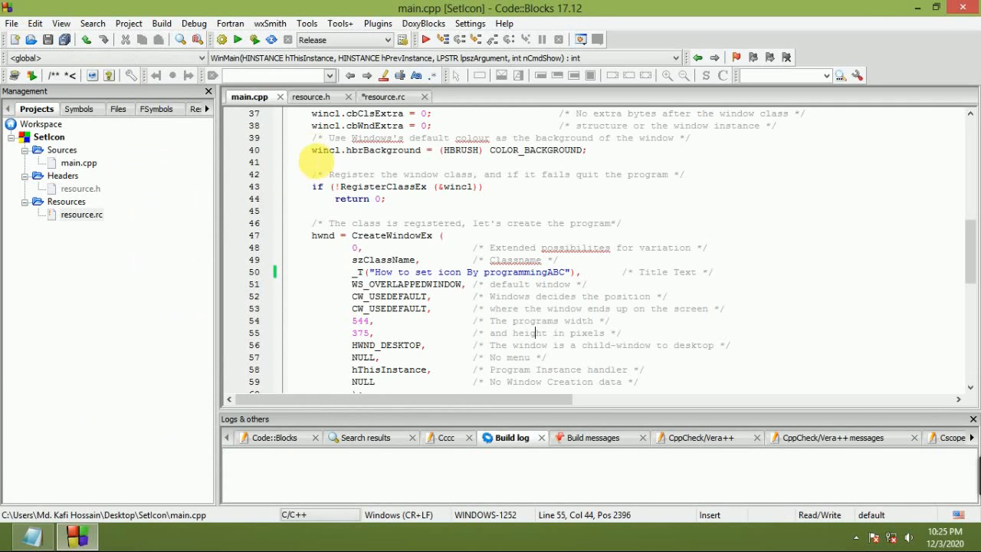
scroll(460, 260, up, 3)
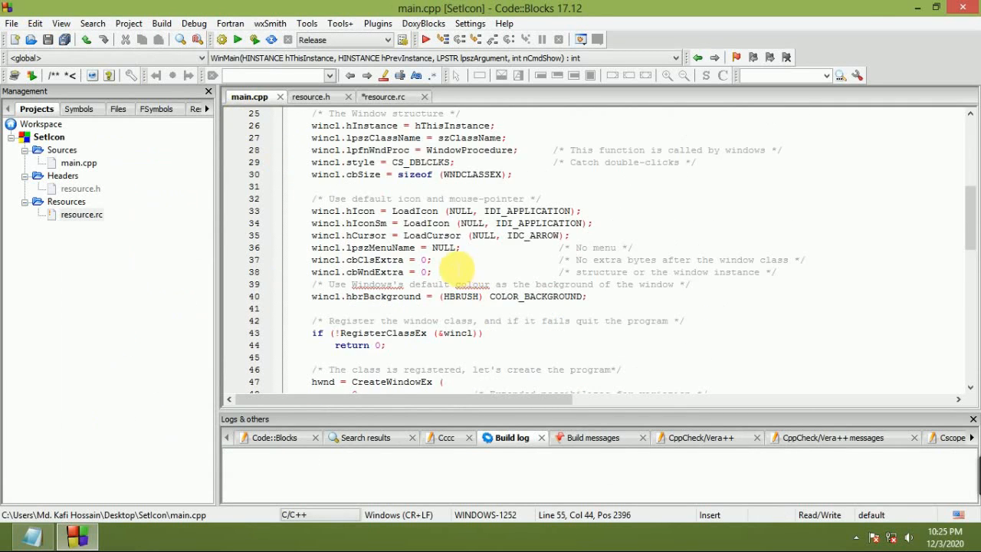
scroll(460, 261, up, 4)
scroll(444, 260, down, 2)
scroll(444, 265, up, 5)
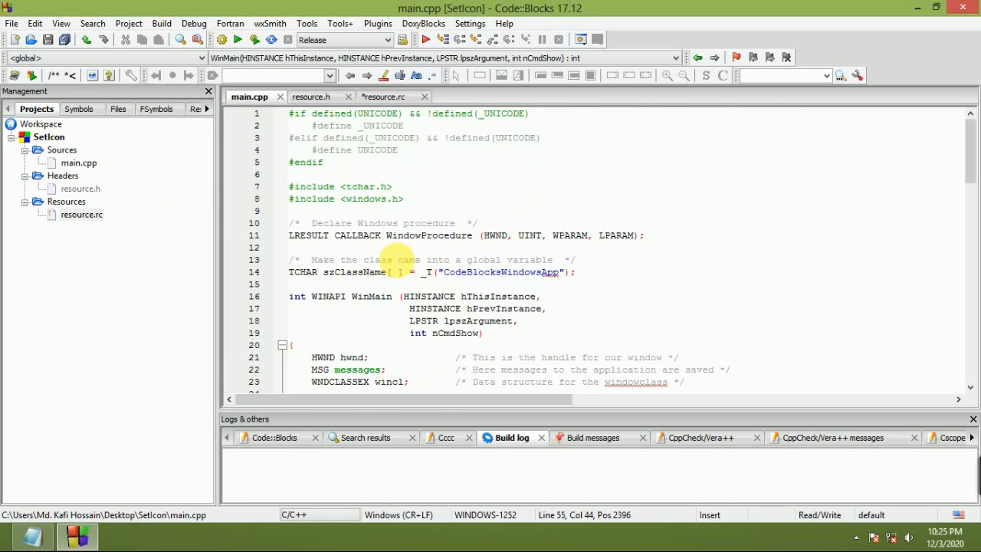
click(299, 210)
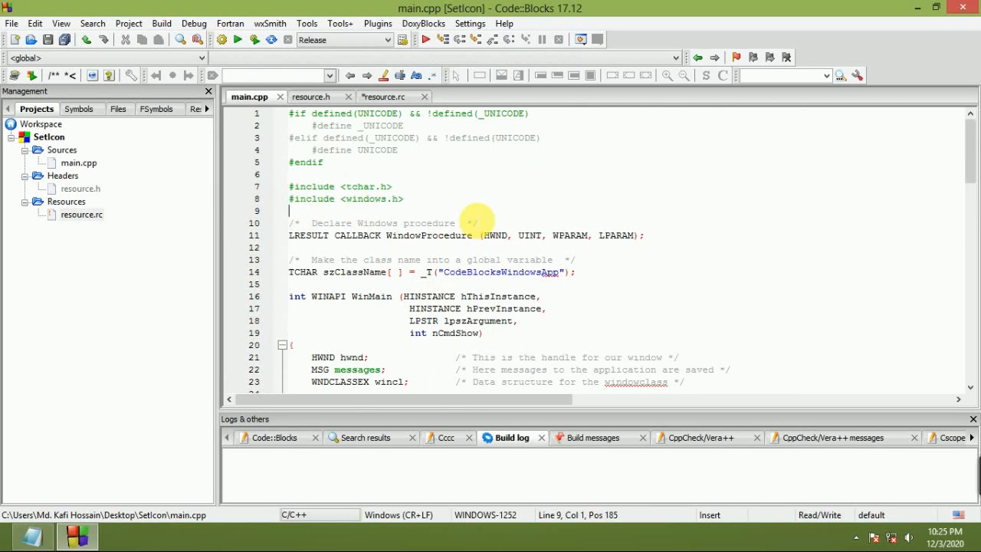
text(#I)
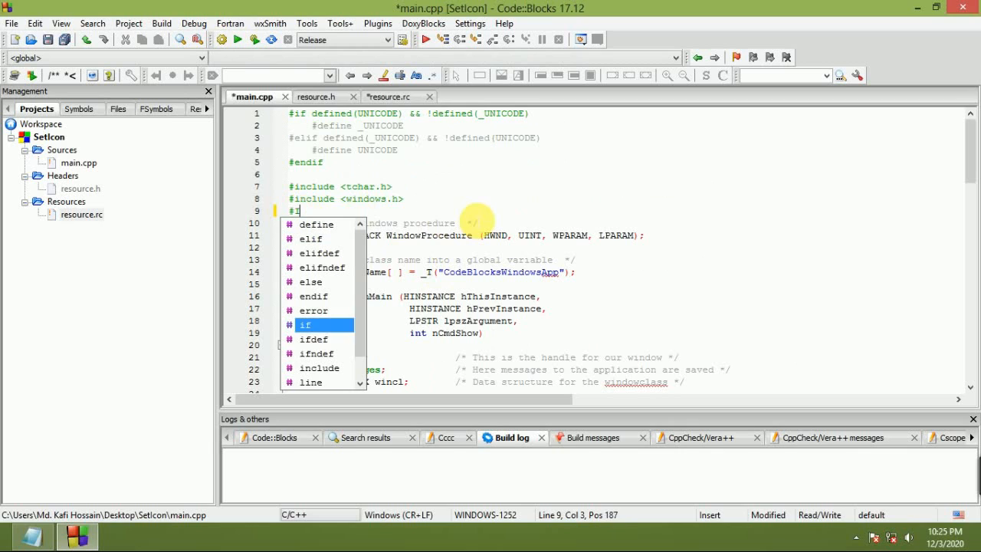
text(n)
key(Return)
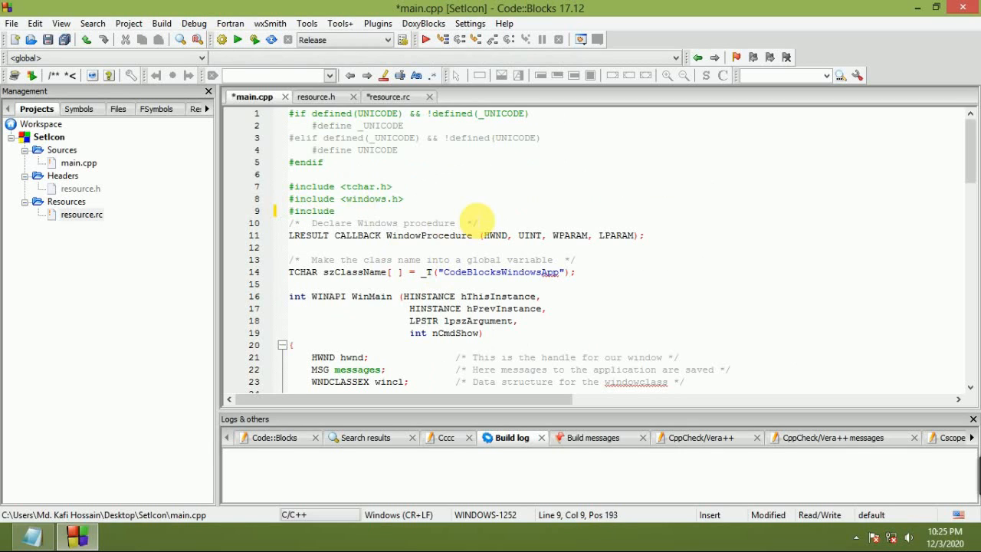
text(")
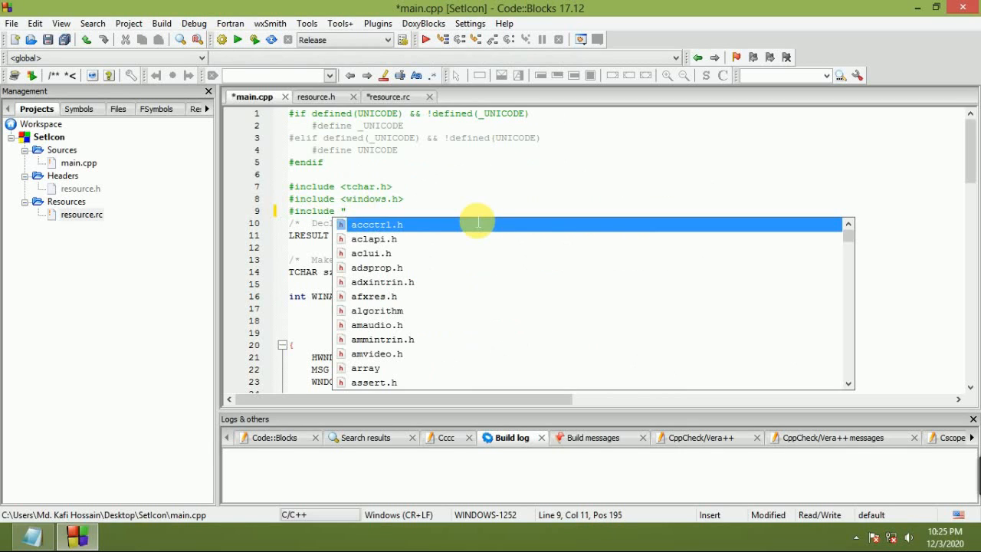
text(re)
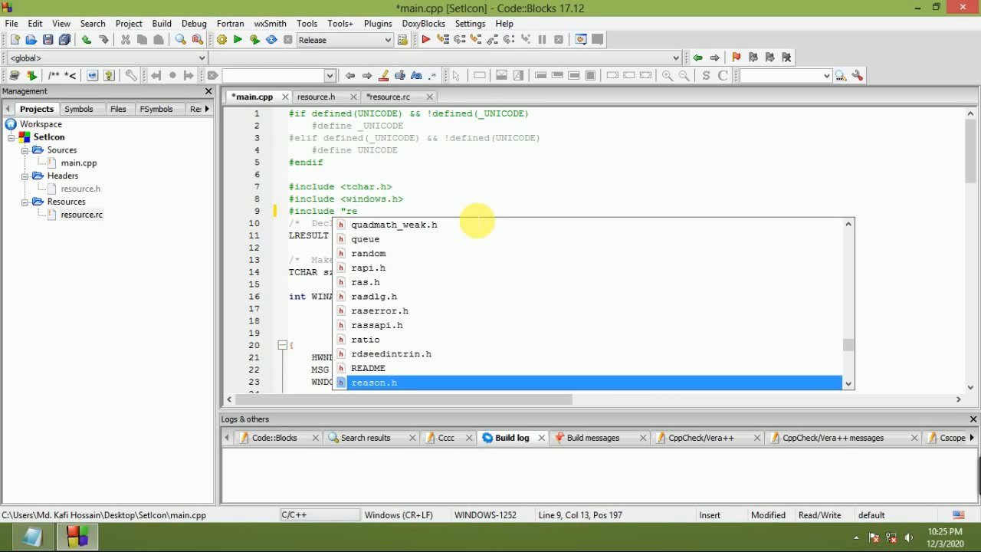
text(so)
key(Return)
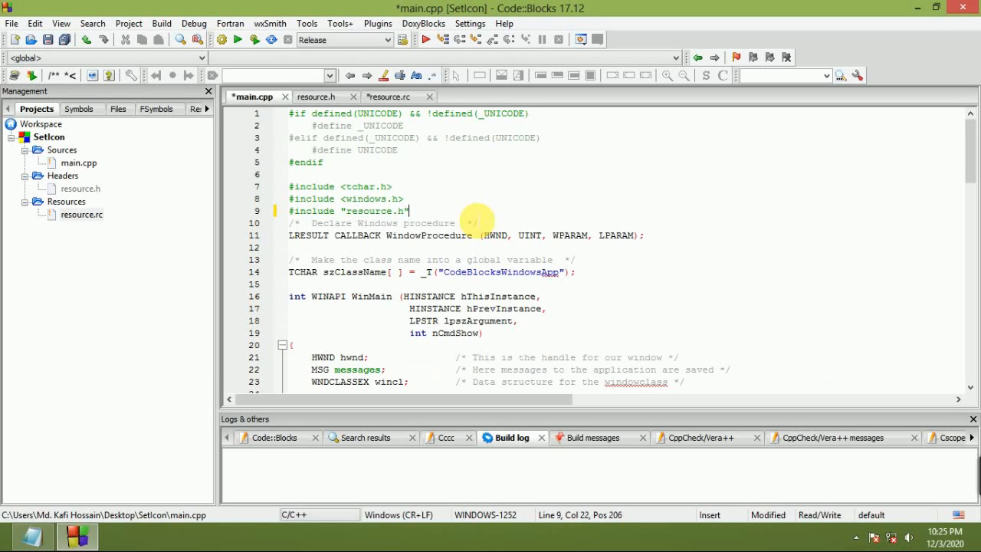
scroll(429, 269, down, 2)
scroll(398, 276, down, 2)
scroll(388, 303, down, 2)
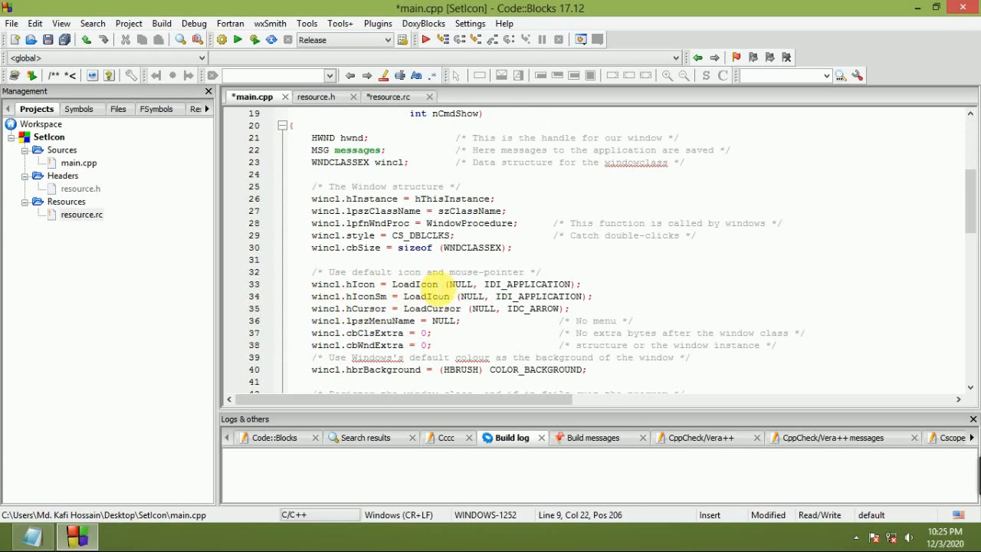
Change line 33's large icon to LoadIcon(hThisInstance, MAKEINTRESOURCE(IDI_ICON)).
drag(415, 199, 490, 199)
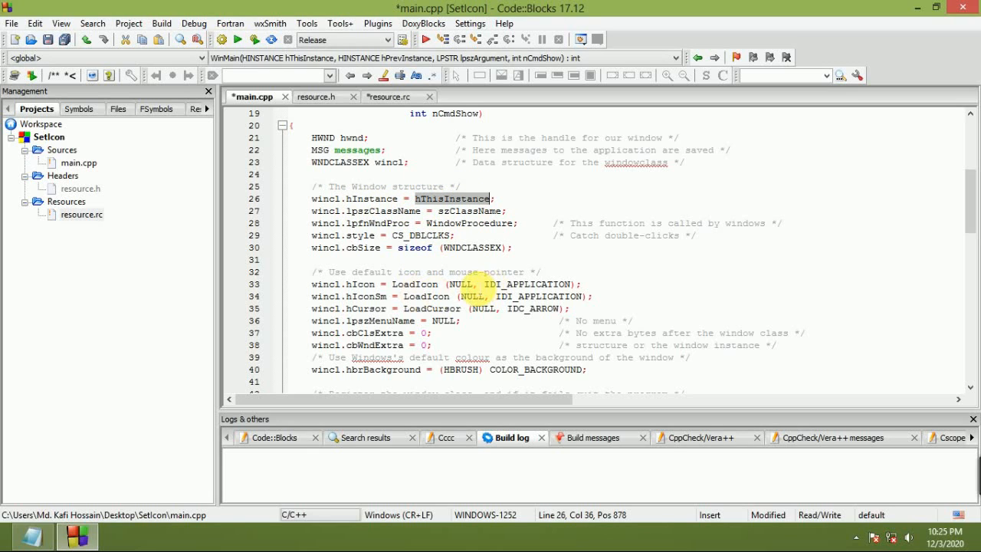
double_click(460, 285)
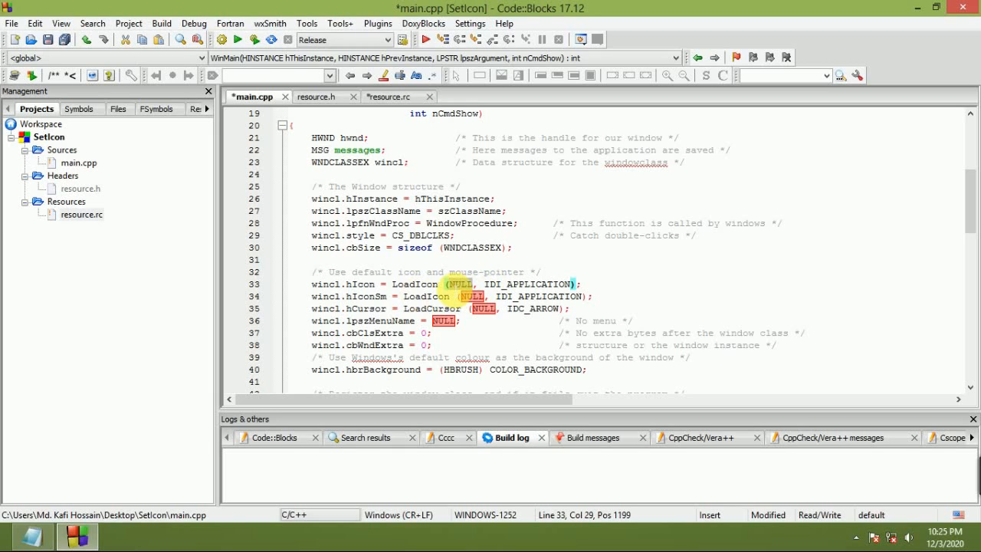
key(ctrl+v)
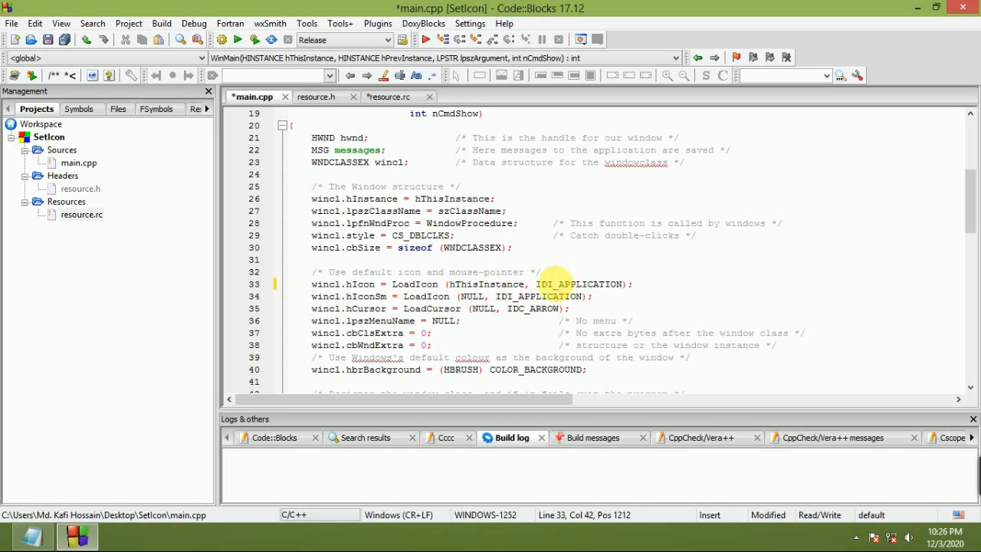
drag(537, 284, 625, 284)
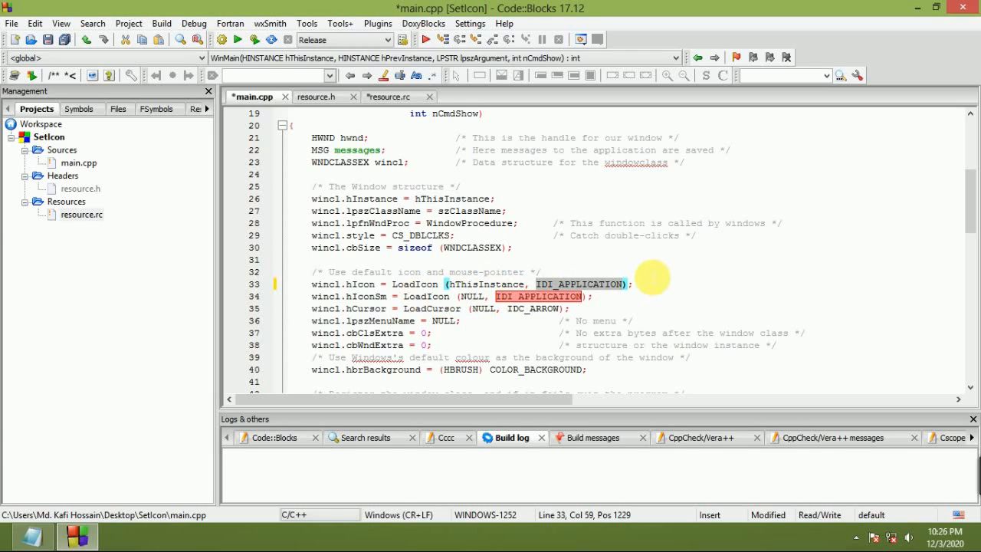
text(MAKE)
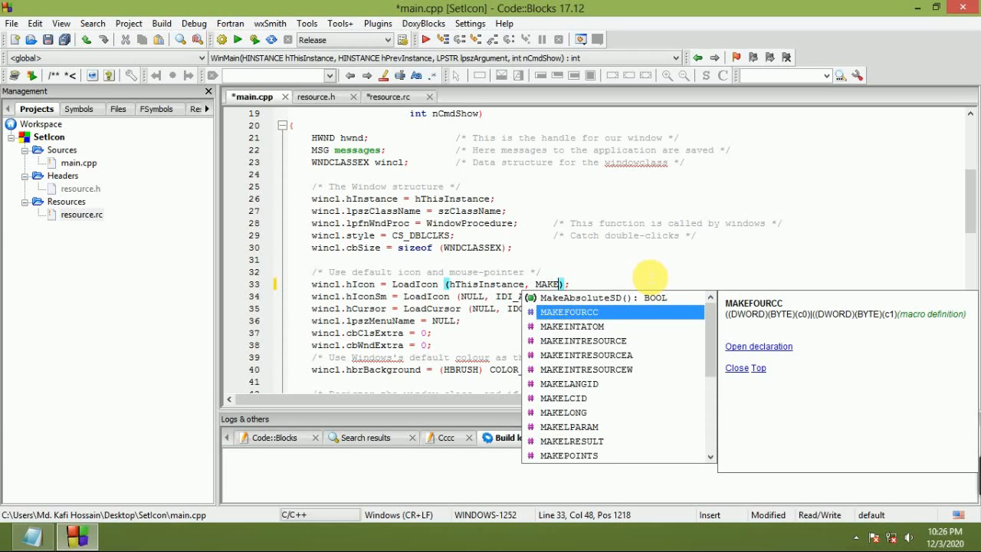
text(IN)
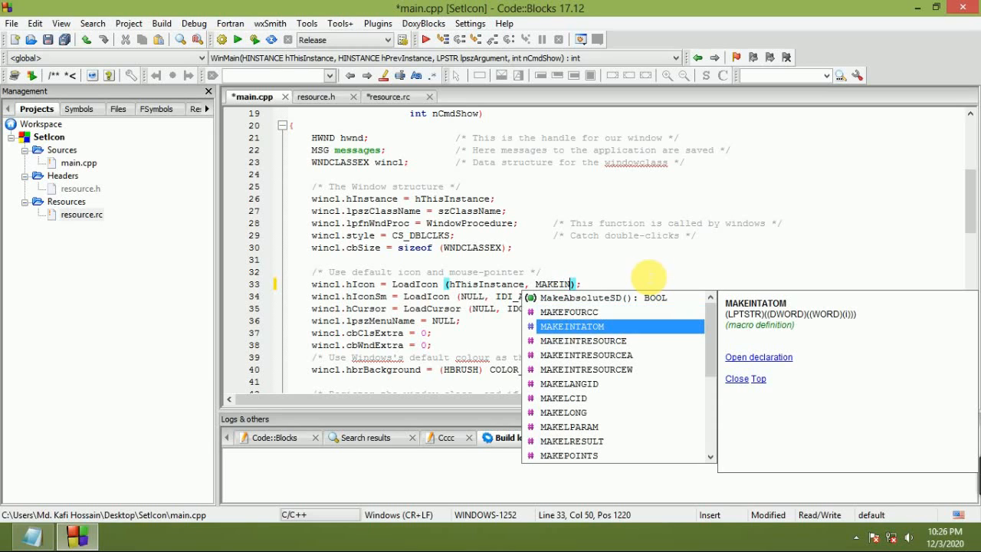
text(T)
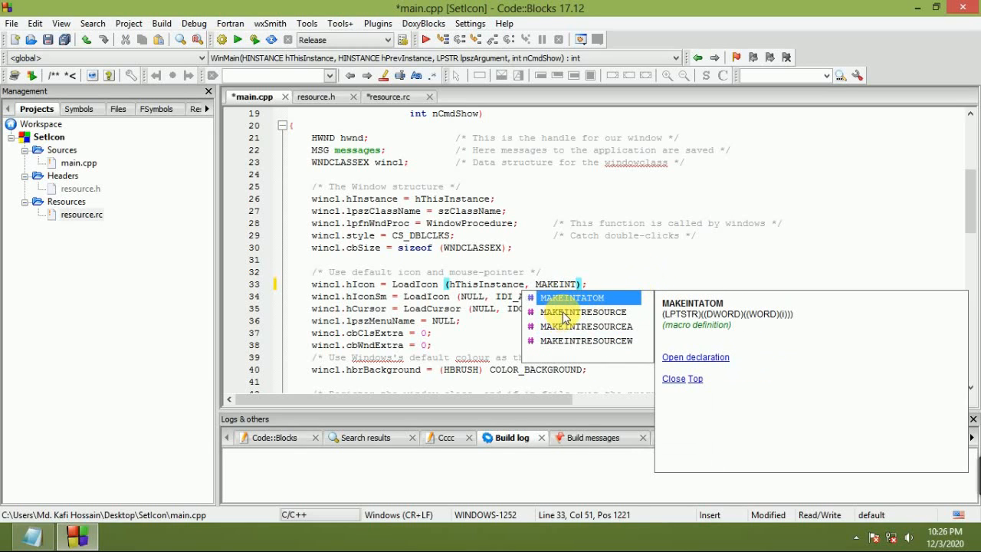
double_click(583, 312)
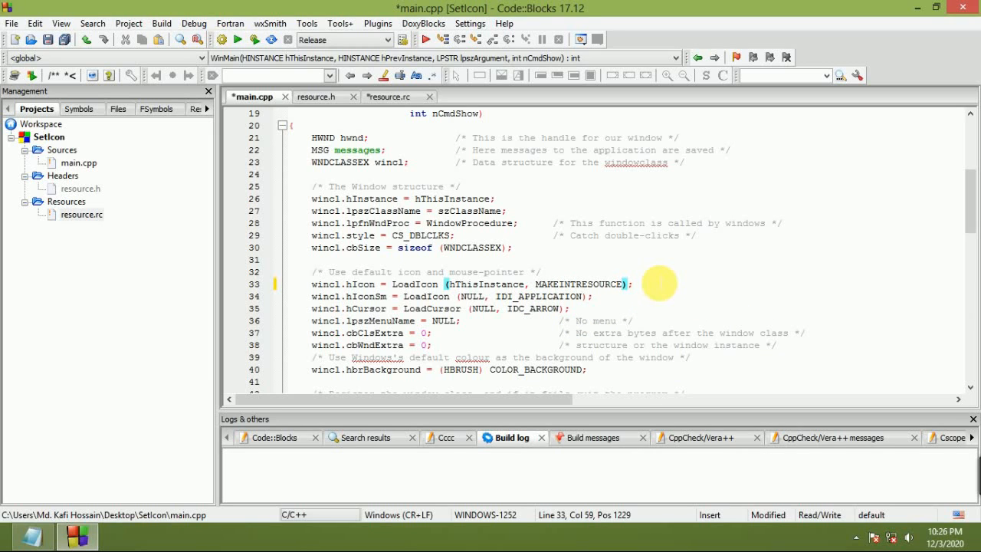
text(()
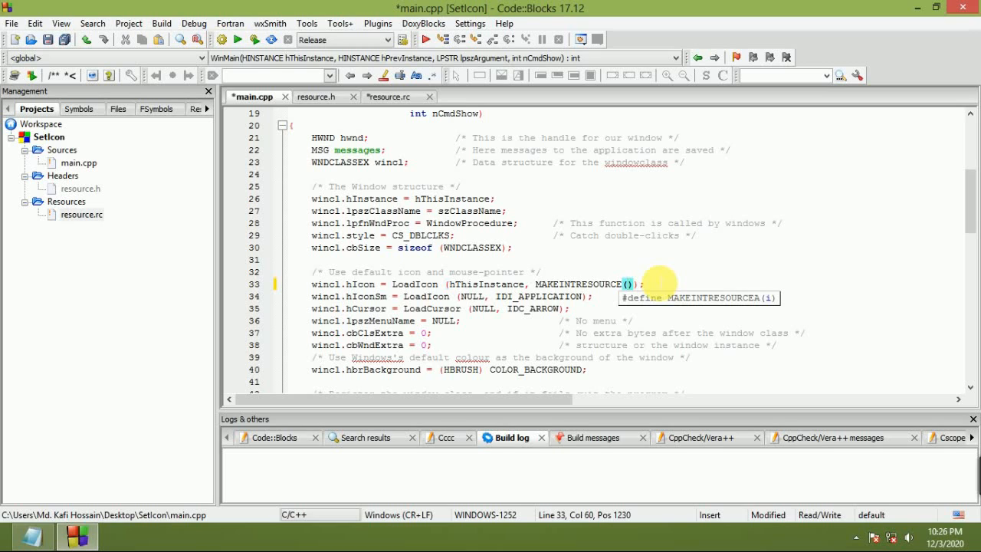
text(ID)
text(I_)
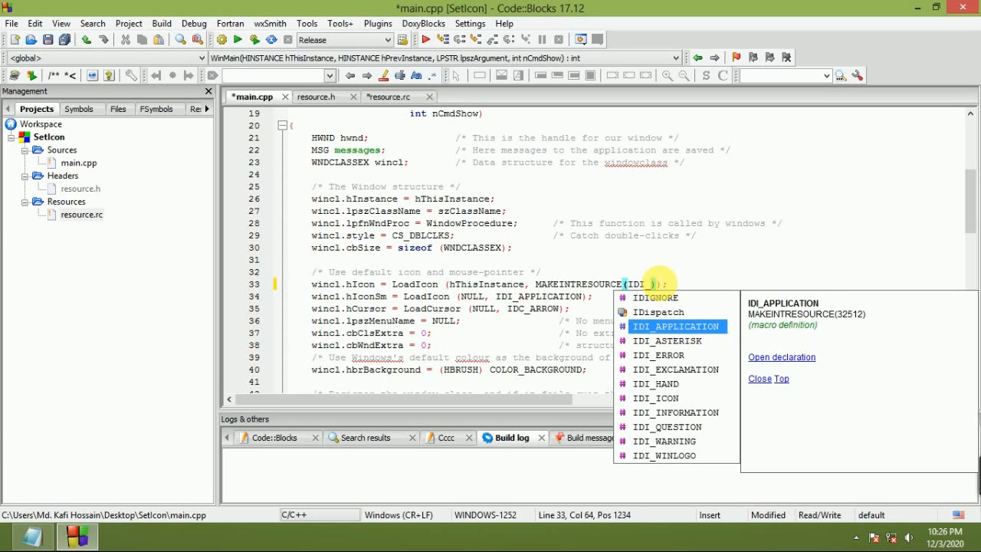
text(IC)
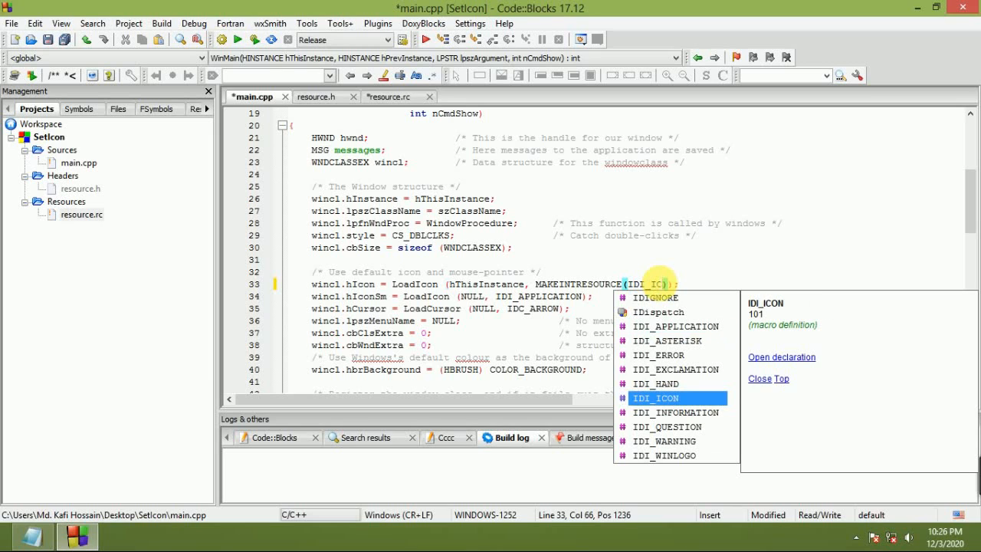
key(Return)
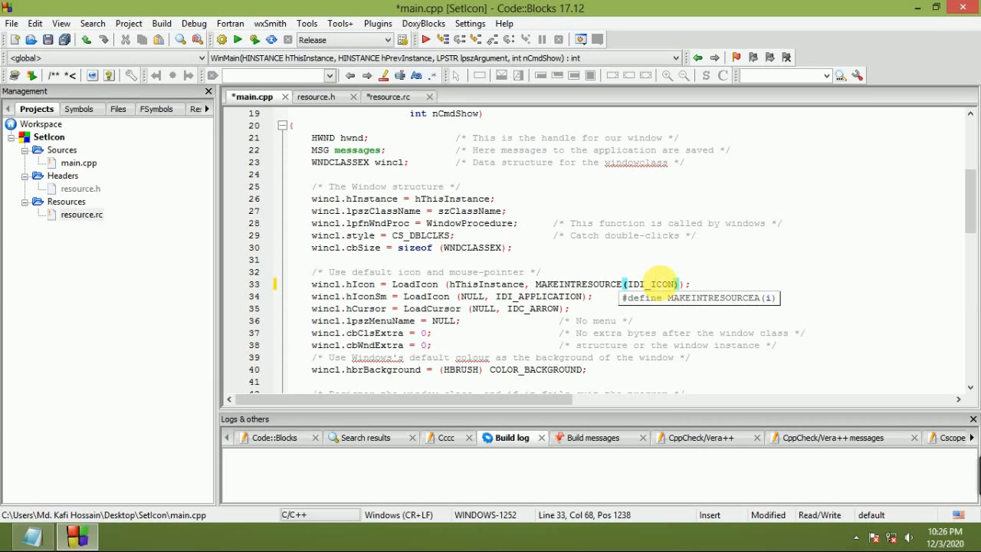
key(Up)
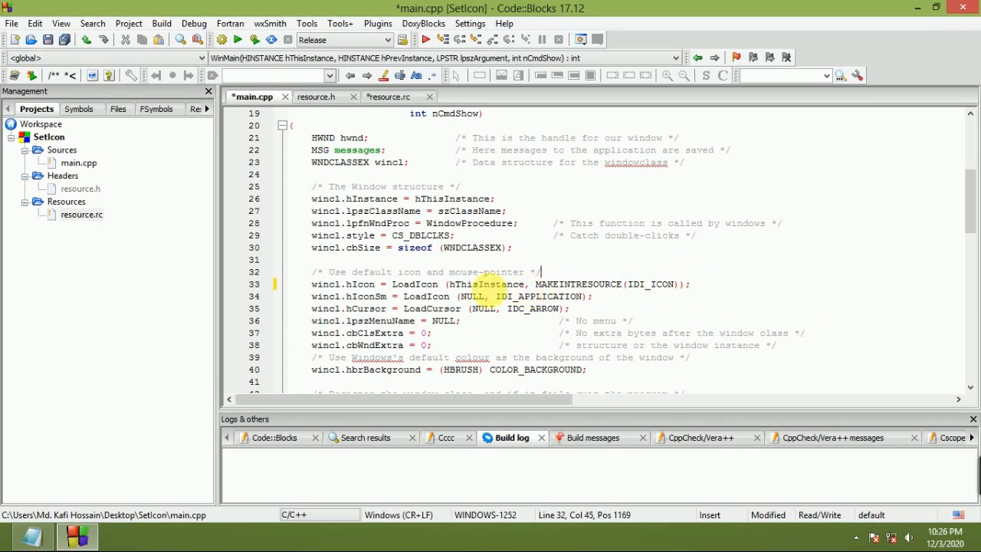
Copy the new icon arguments from line 33 and select line 34's old NULL, IDI_APPLICATION arguments.
drag(449, 283, 683, 284)
key(ctrl+c)
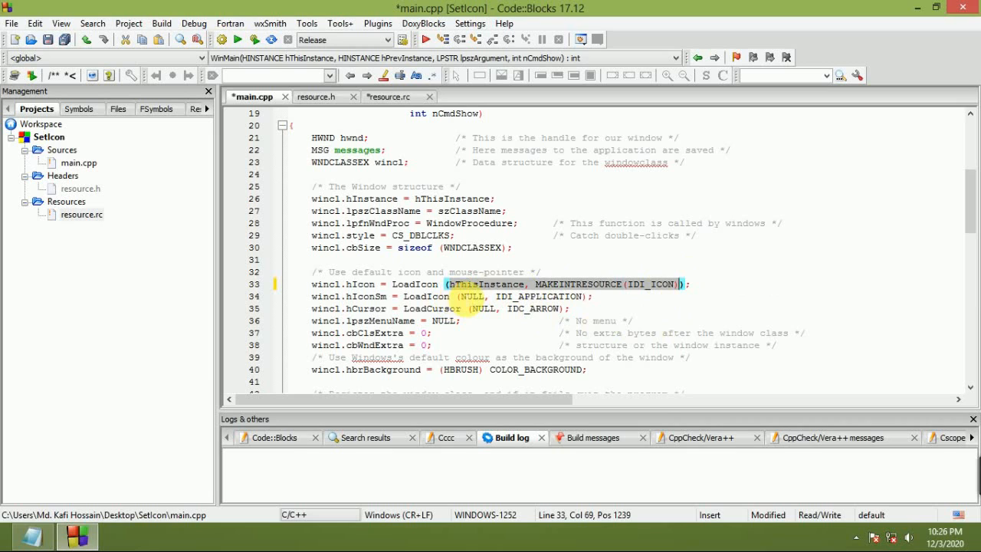
drag(458, 296, 584, 297)
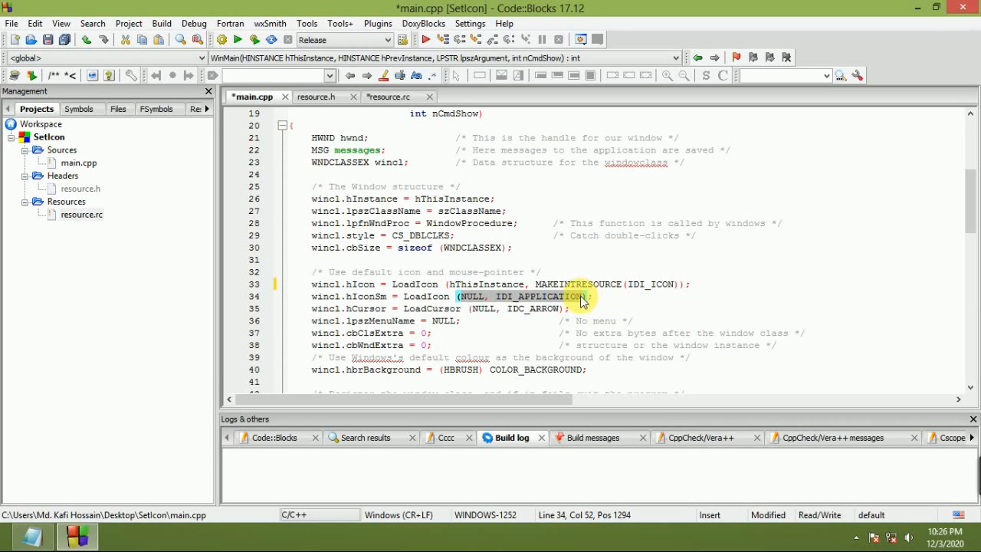
Paste the new icon arguments into line 34, then save, build and run SetIcon.
key(ctrl+v)
click(571, 308)
scroll(383, 290, down, 2)
scroll(383, 290, up, 3)
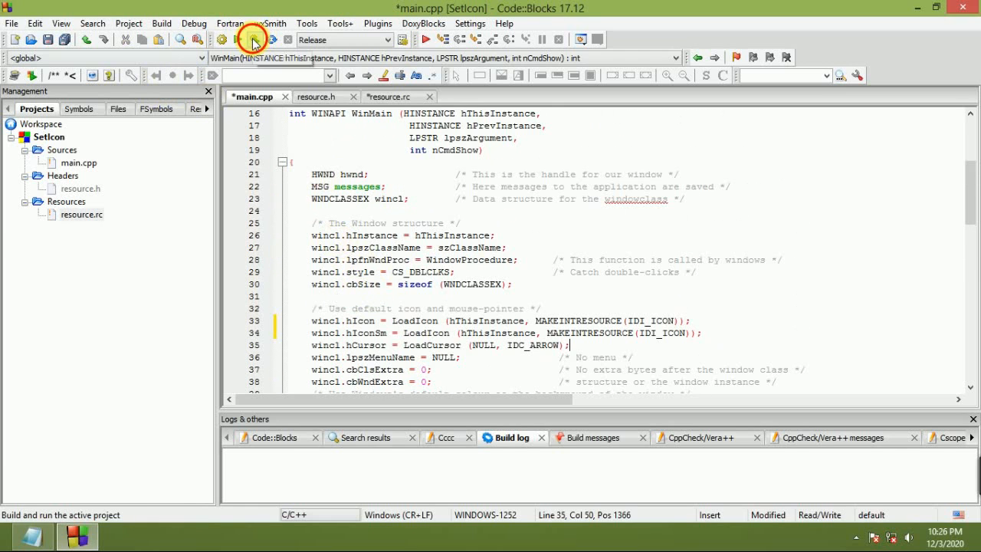
click(253, 40)
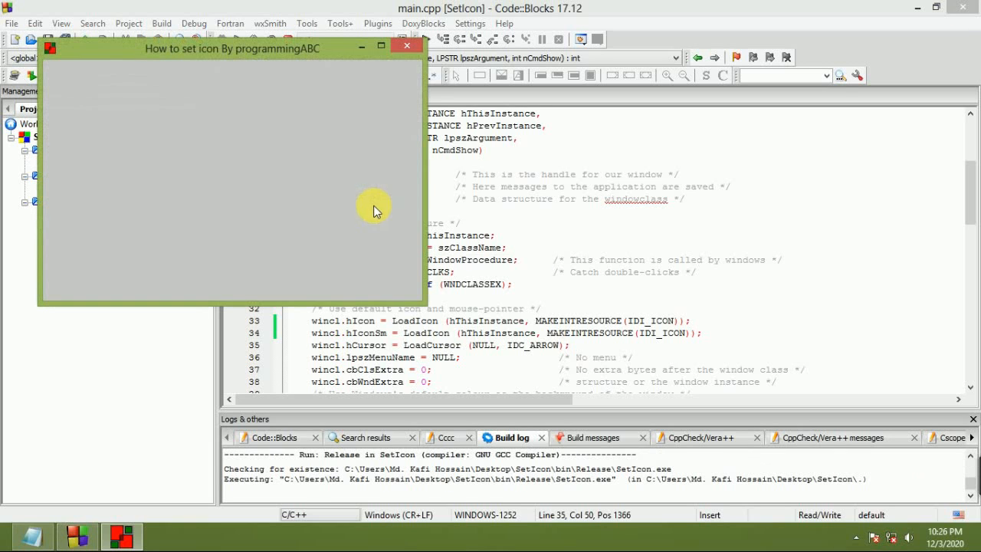
Move the running SetIcon window showing the red icon to centre and close it.
drag(191, 51, 359, 161)
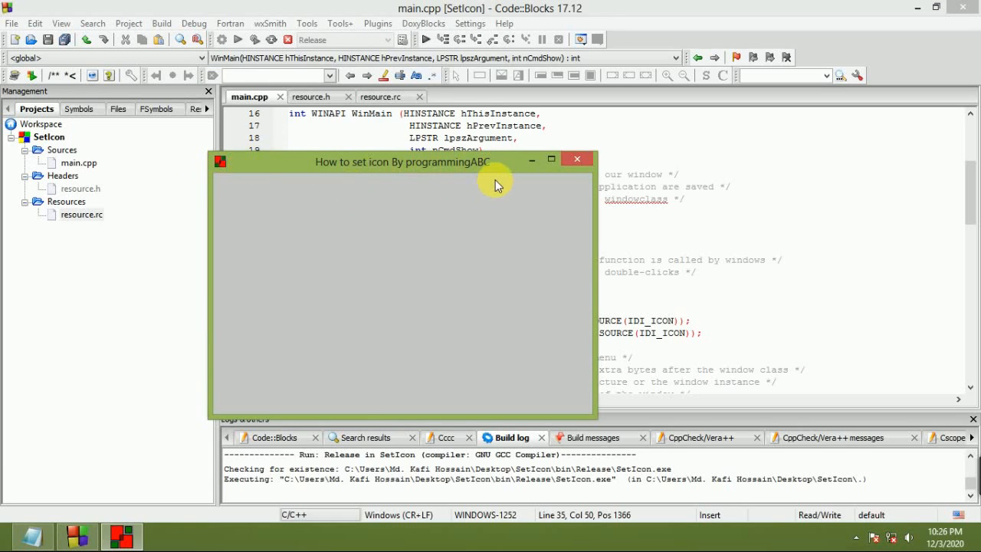
click(579, 157)
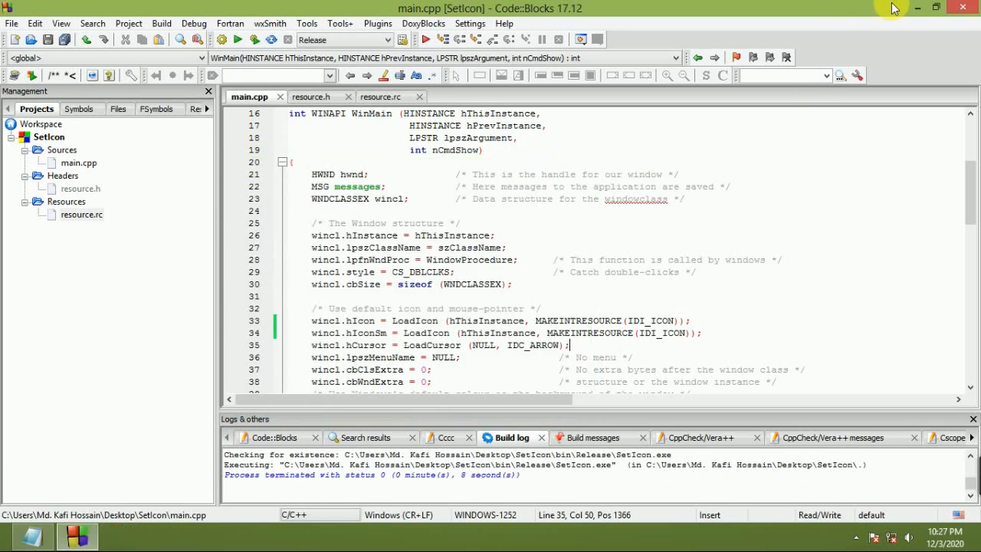
click(918, 8)
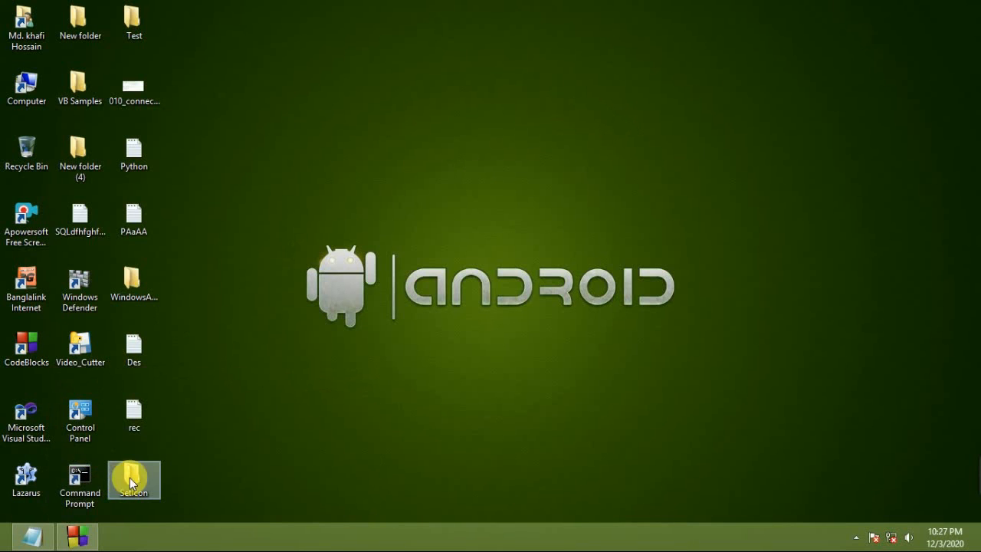
click(135, 475)
double_click(135, 476)
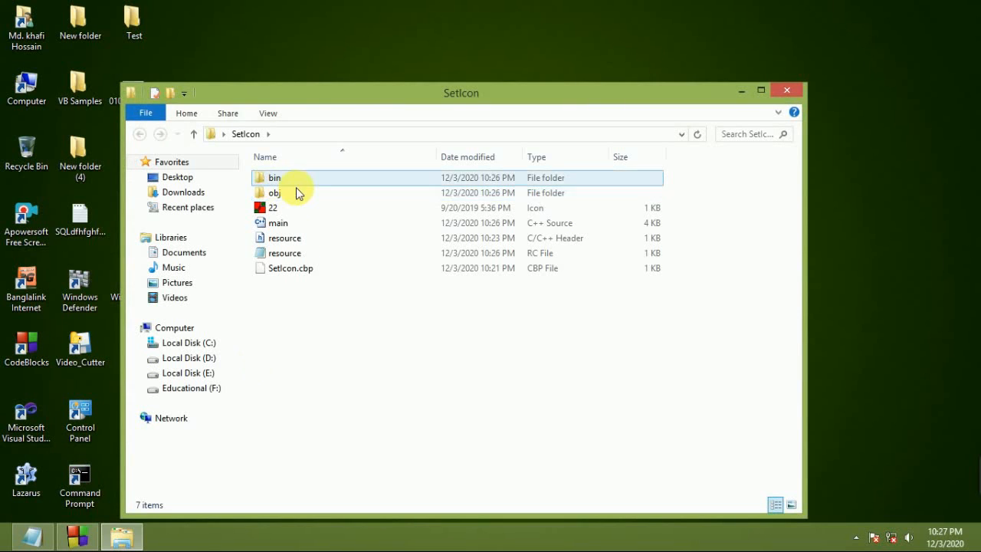
click(283, 182)
double_click(283, 182)
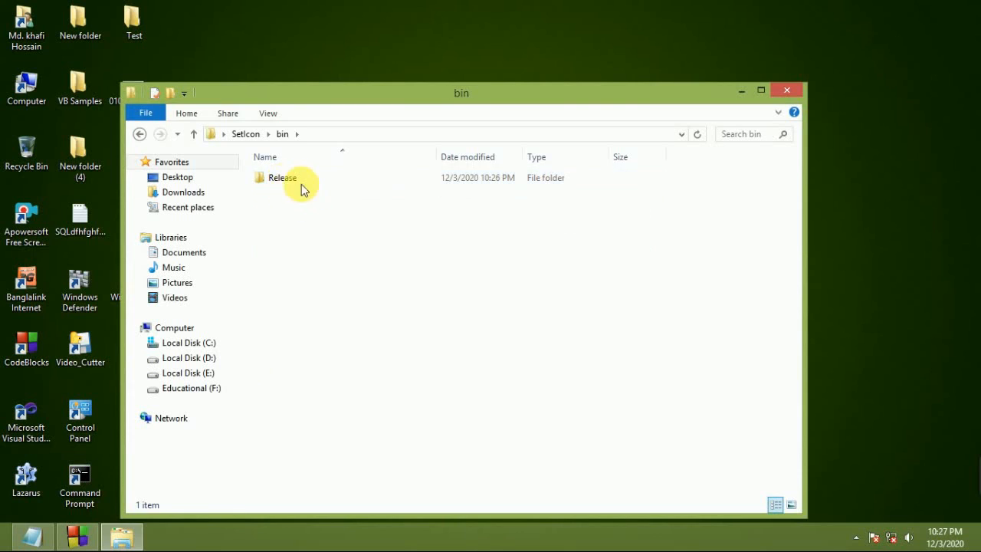
double_click(285, 180)
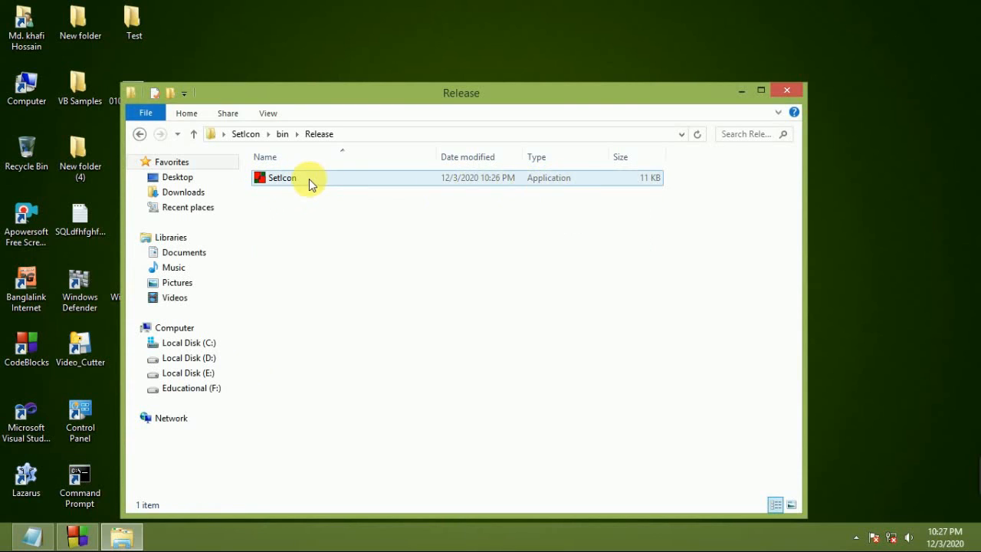
double_click(309, 178)
drag(204, 74, 386, 187)
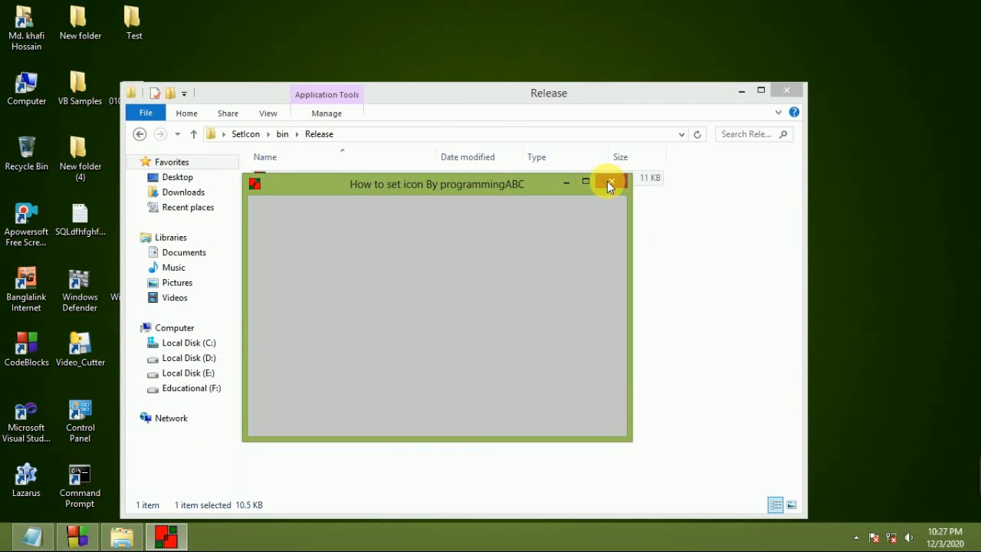
click(611, 184)
click(785, 91)
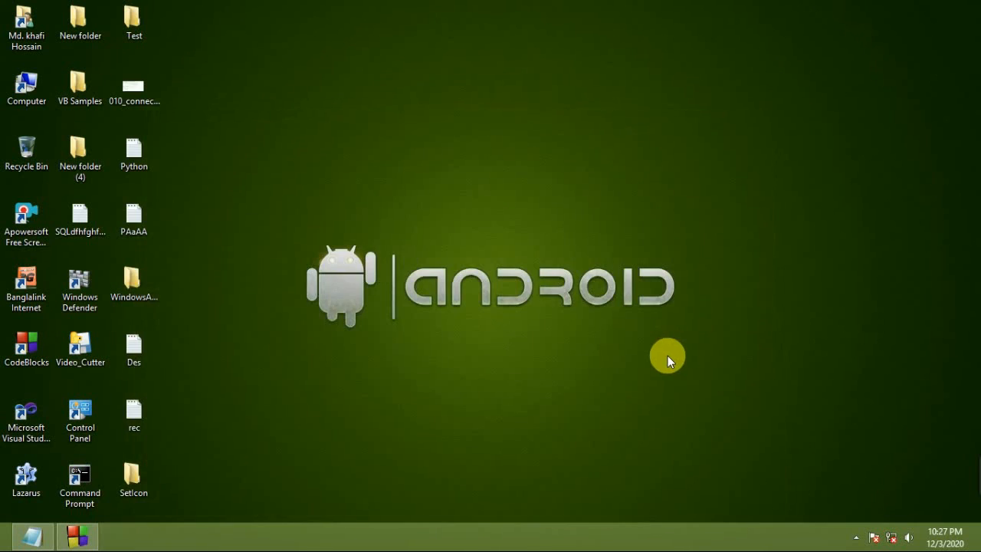